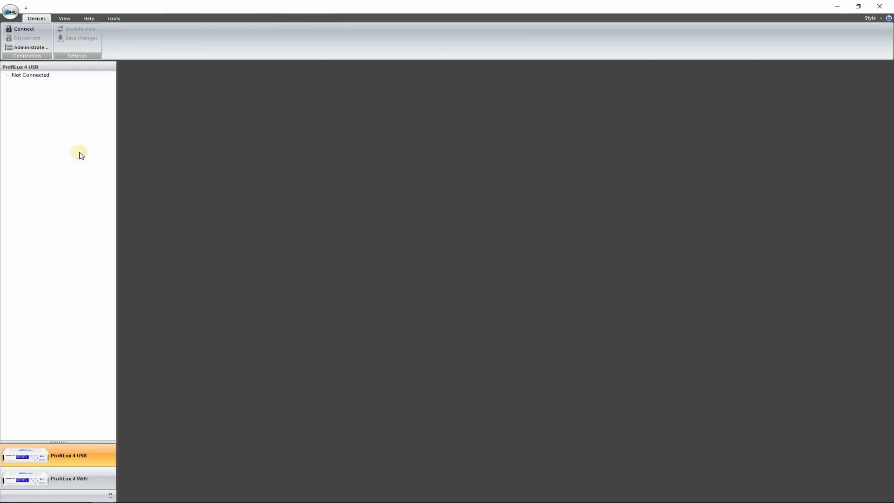
Open the saved connections list and launch Device Manager to check the controller's COM port.
left_click(37, 49)
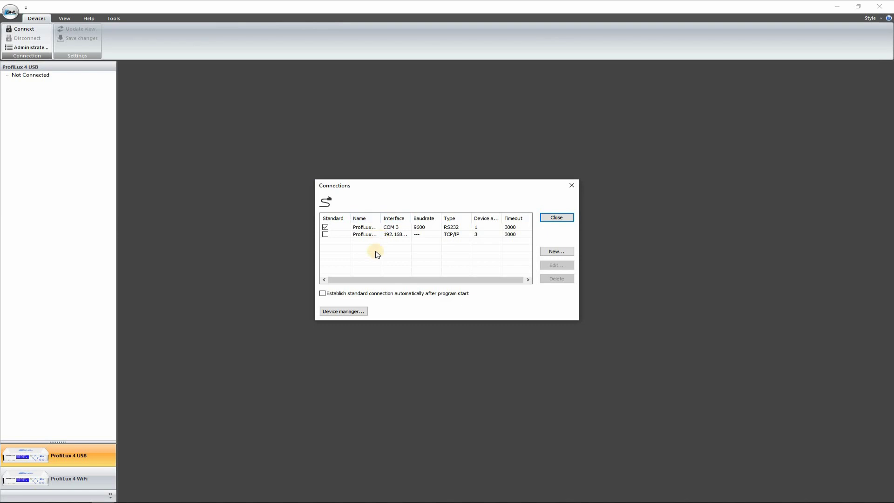
left_click(353, 313)
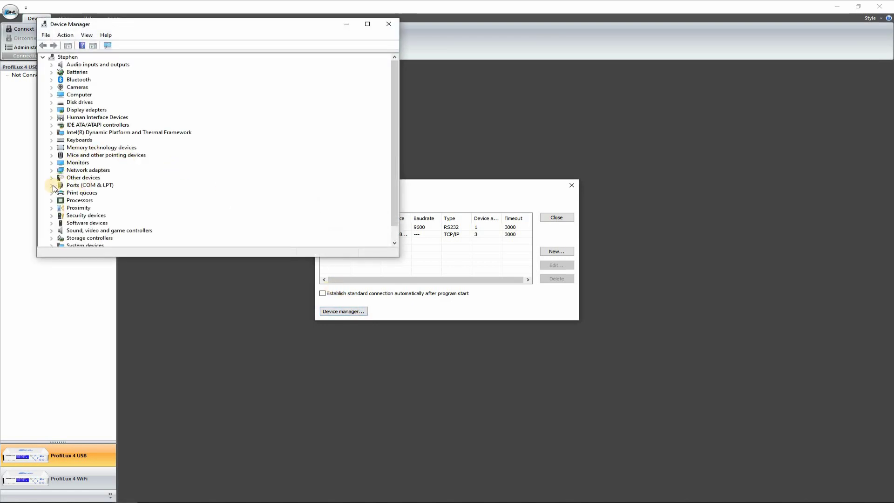
Confirm under Ports (COM & LPT) that the USB Serial Device is on COM3, then close Device Manager.
left_click(52, 185)
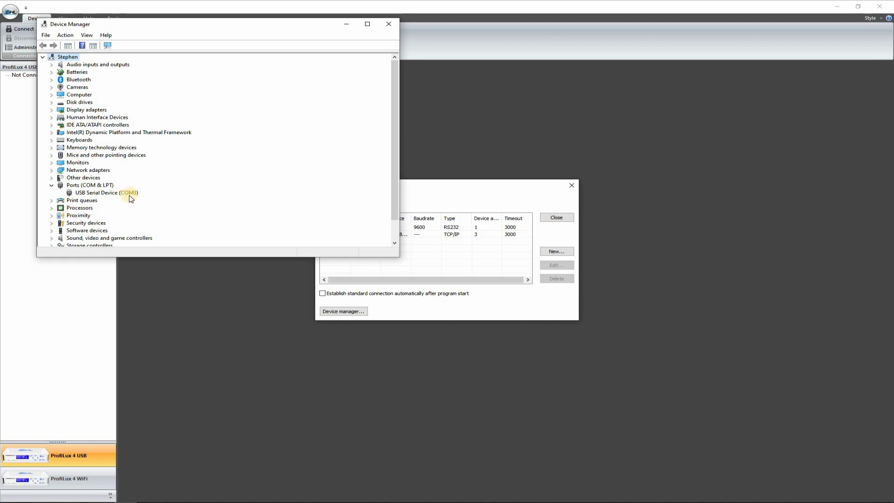
left_click(396, 29)
Create a ProfiLux 4 / 4e RS232/USB connection on COM 3 named 'ProfiLux 4 USB Connection'.
left_click(556, 253)
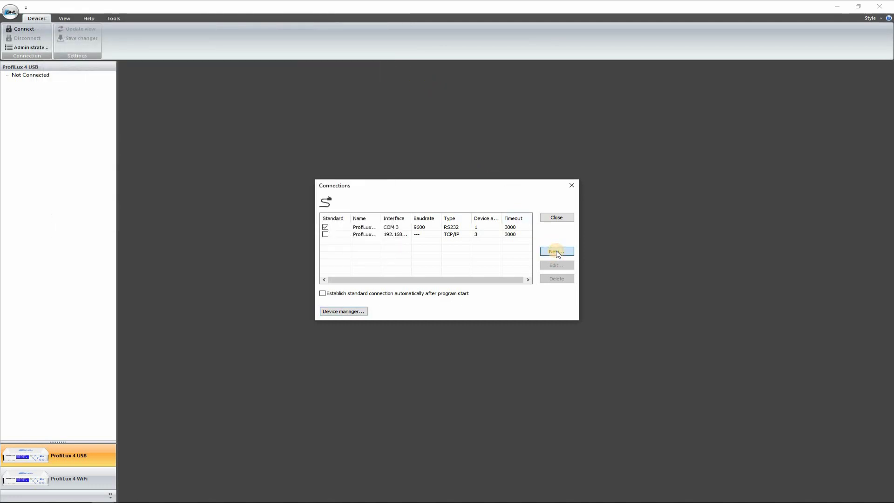
left_click(446, 247)
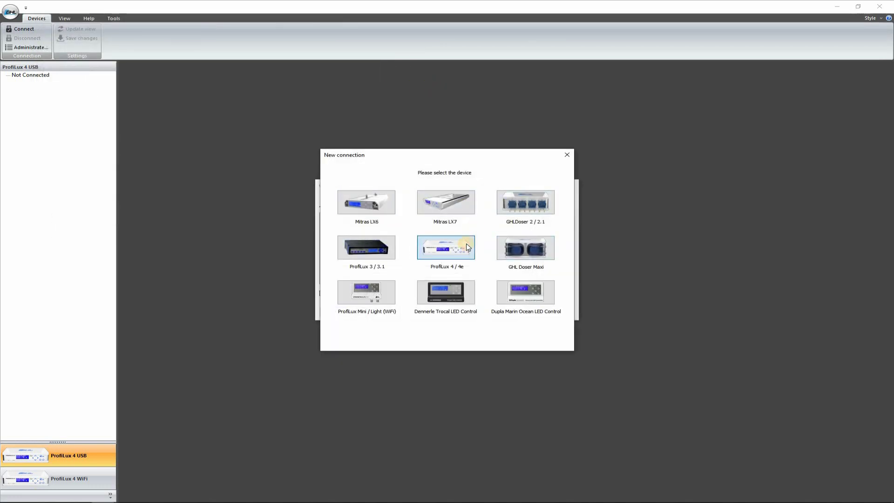
left_click(414, 204)
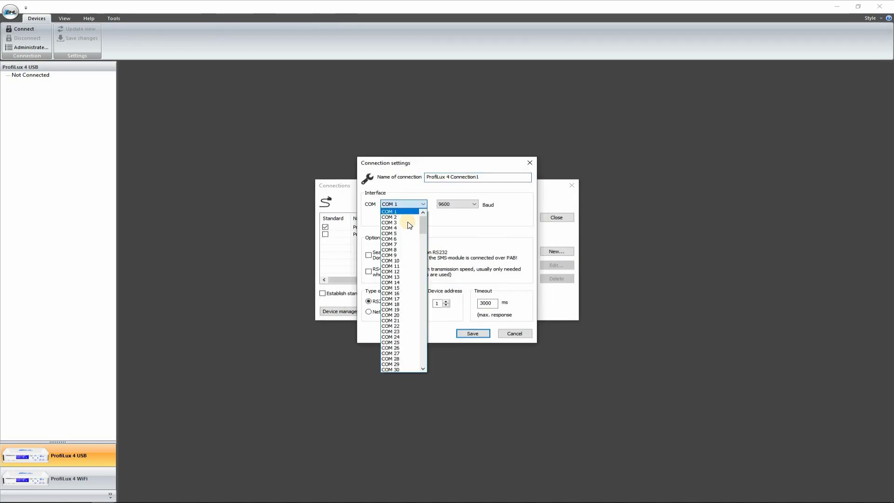
left_click(475, 205)
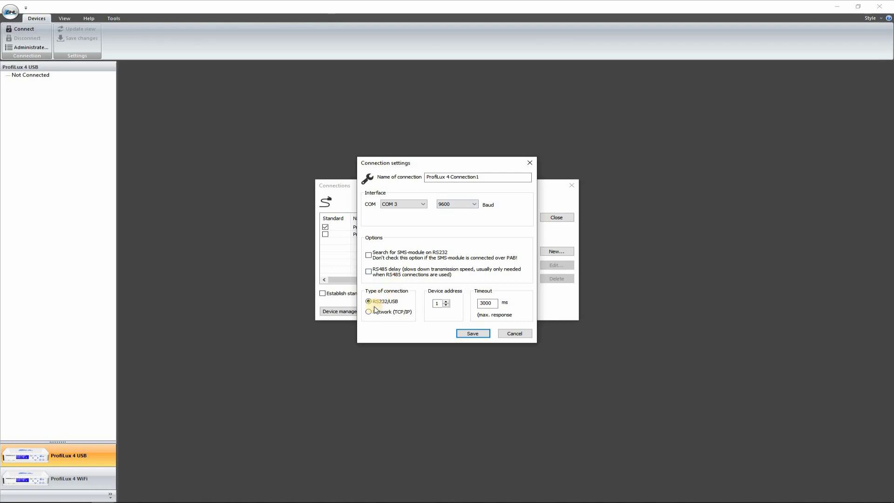
left_click(443, 303)
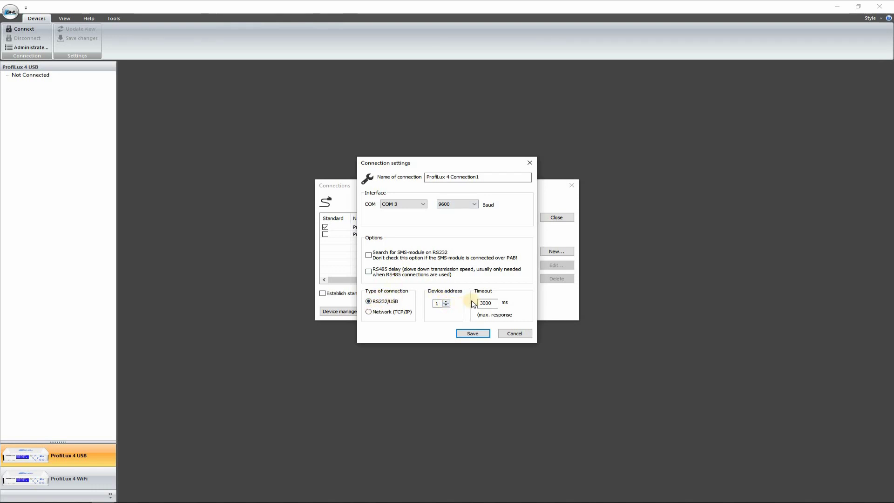
left_click_drag(480, 178, 450, 178)
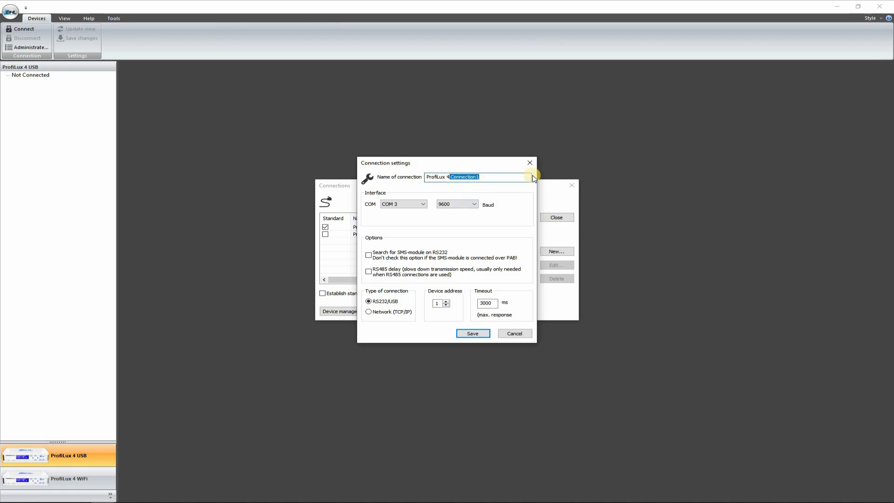
type("ProfiLux 4 USB C")
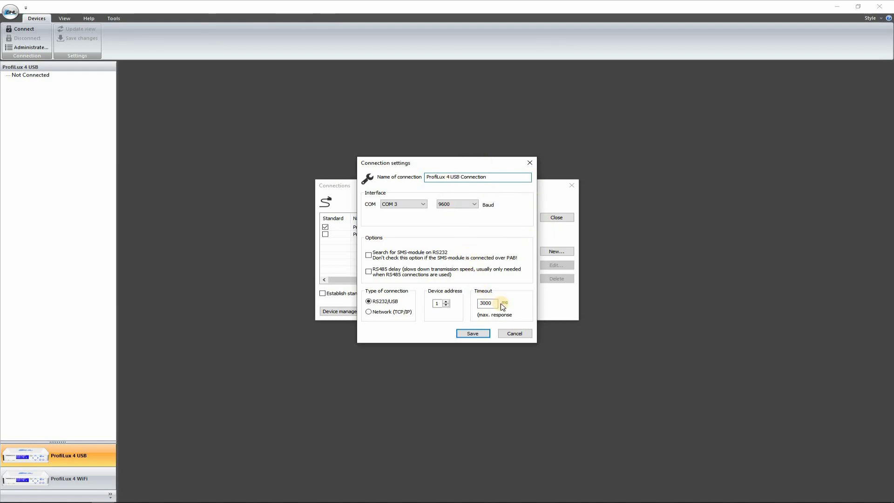
Save the new connection as the standard one and connect through ProfiLux 4 USB Connection.
left_click(472, 333)
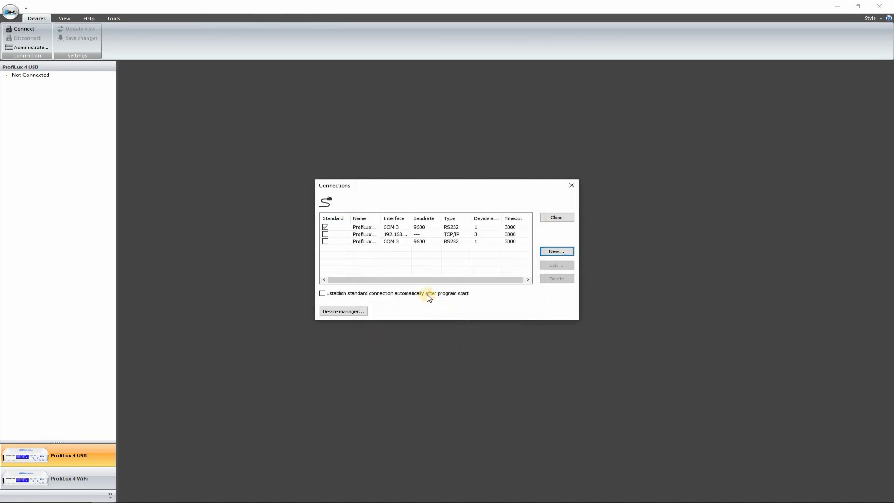
left_click(325, 242)
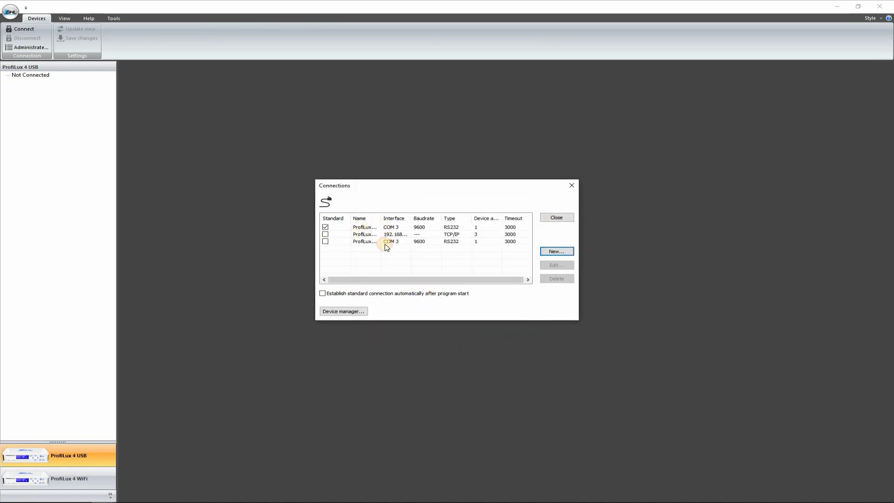
left_click(549, 218)
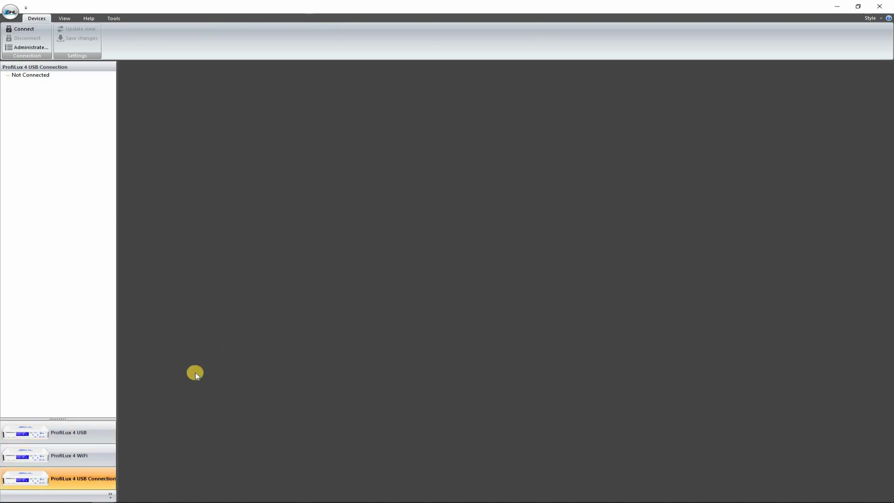
left_click(103, 481)
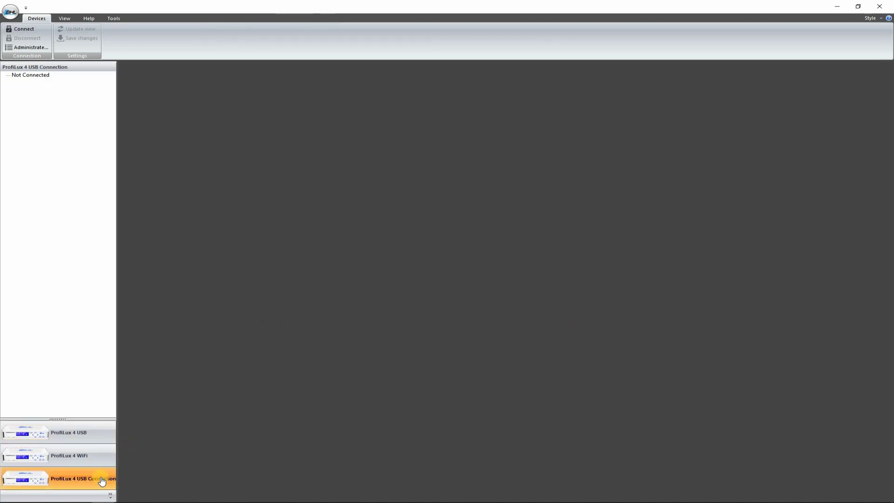
left_click(25, 30)
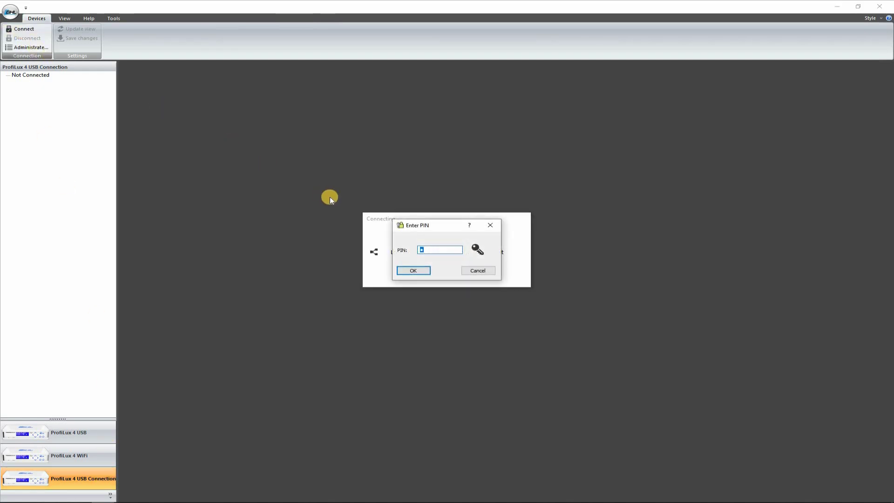
Enter the controller PIN to connect, then view the Edit PIN dialog and cancel without changes.
type("•••")
key("Return")
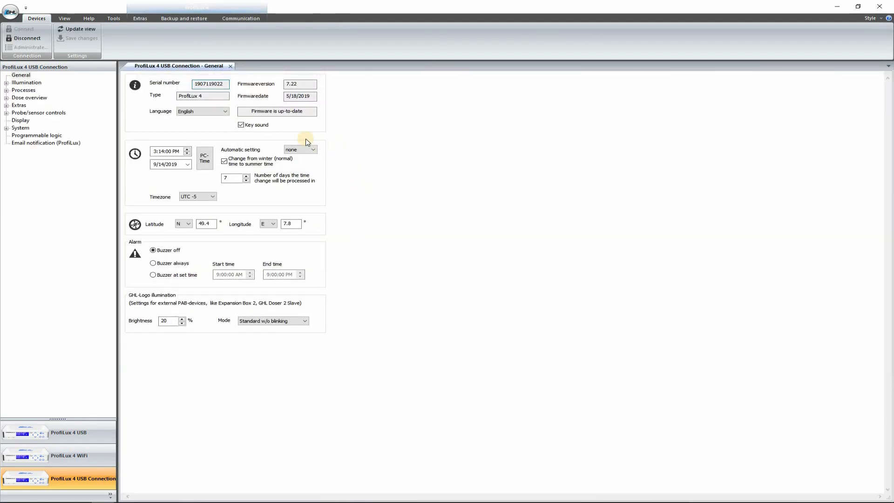
left_click(142, 19)
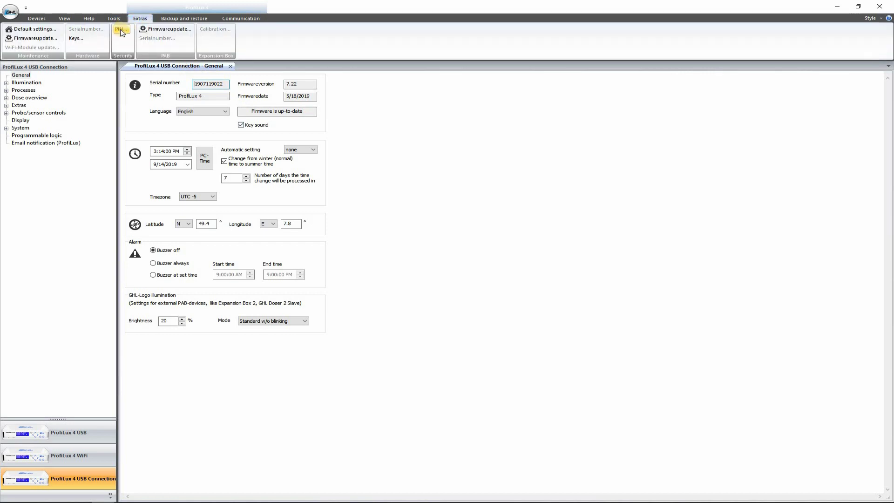
left_click(121, 29)
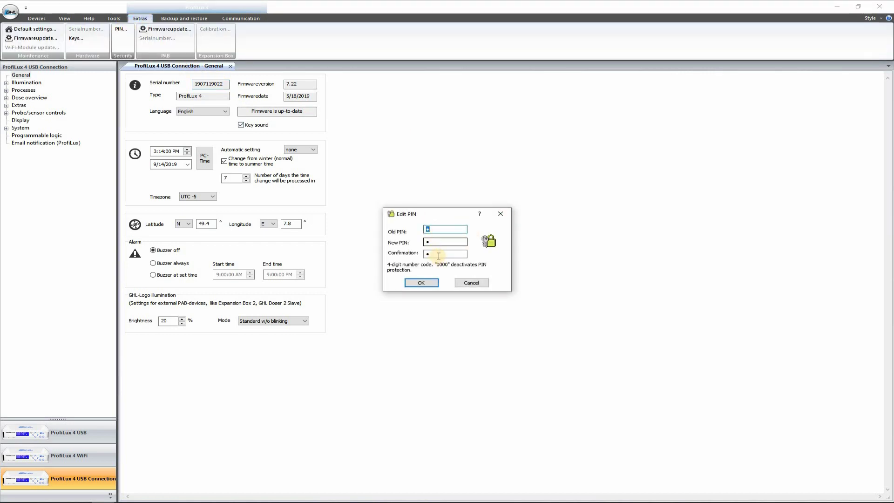
left_click(470, 284)
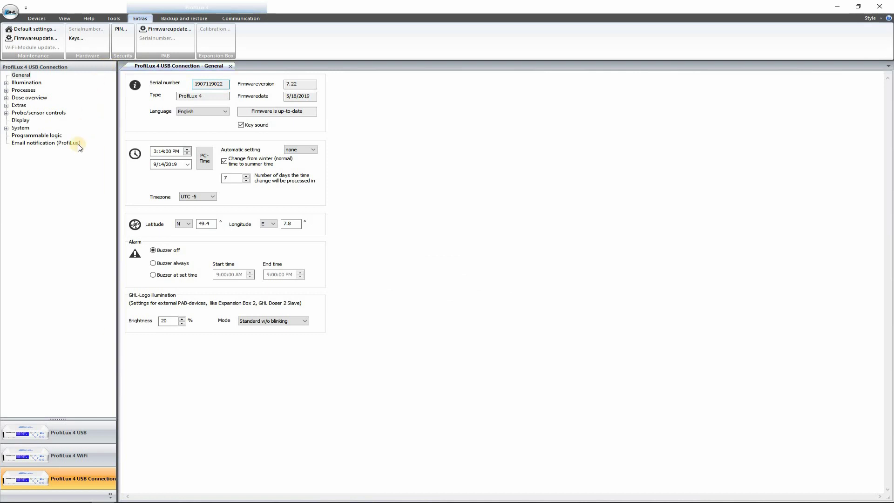
Open System > Communication and keep the WiFi module in Client (Infrastructure) mode.
left_click(21, 75)
left_click(37, 18)
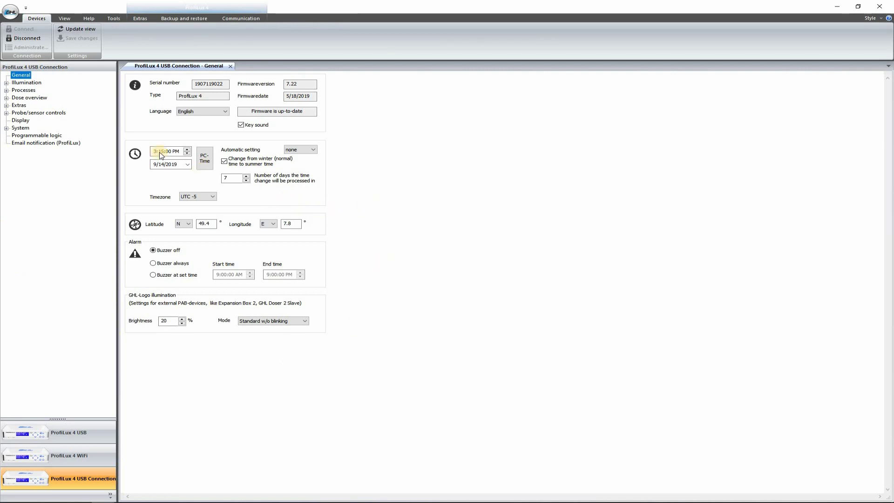
left_click(6, 129)
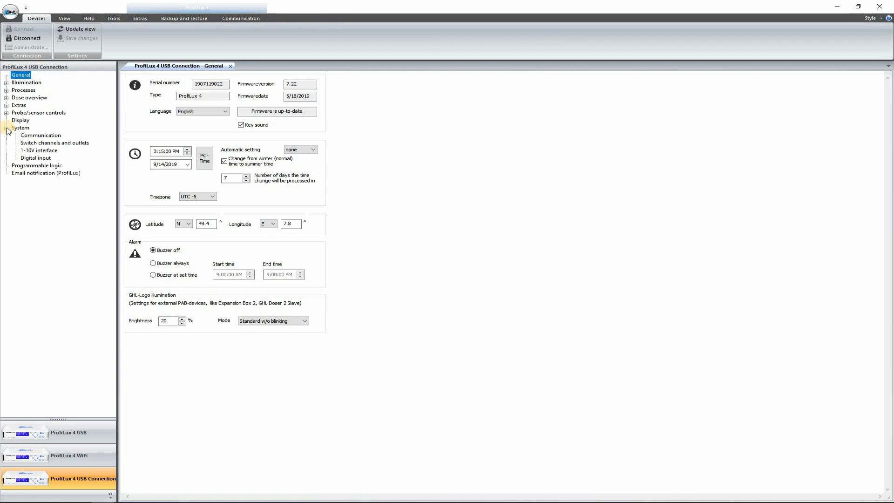
left_click(36, 135)
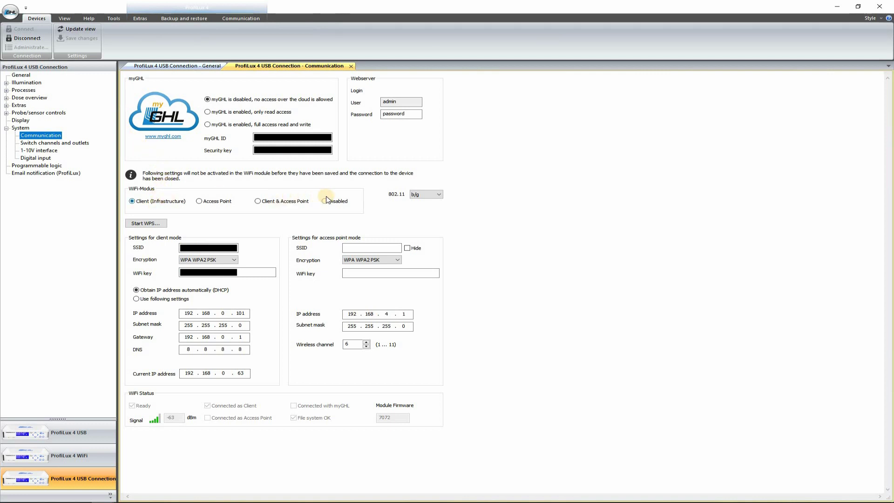
left_click(147, 203)
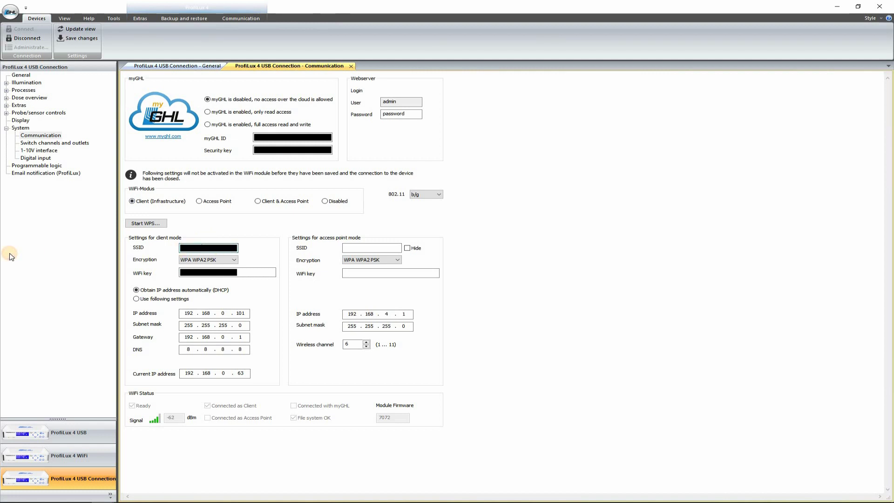
left_click(232, 260)
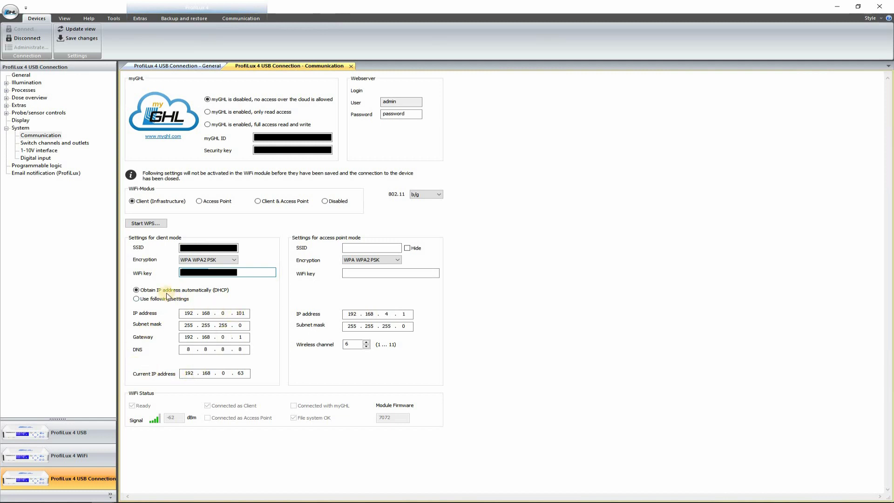
left_click(136, 291)
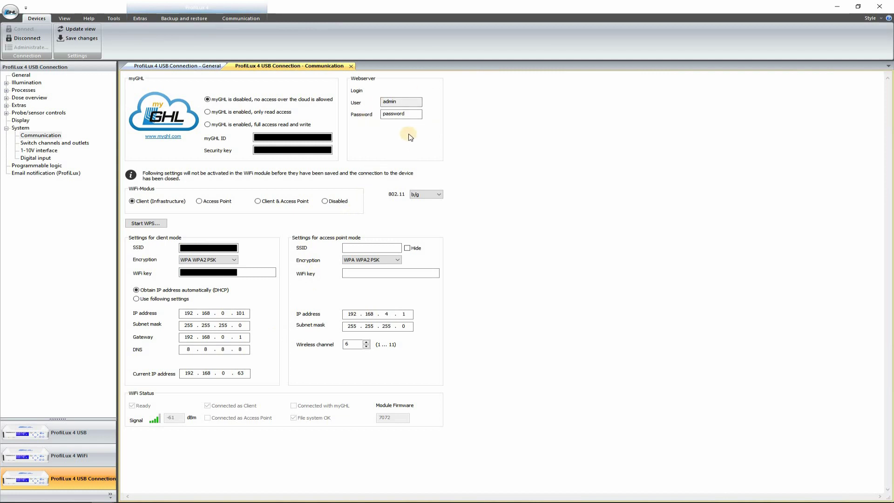
Review the webserver login user and select the Webserver Password field.
left_click(402, 103)
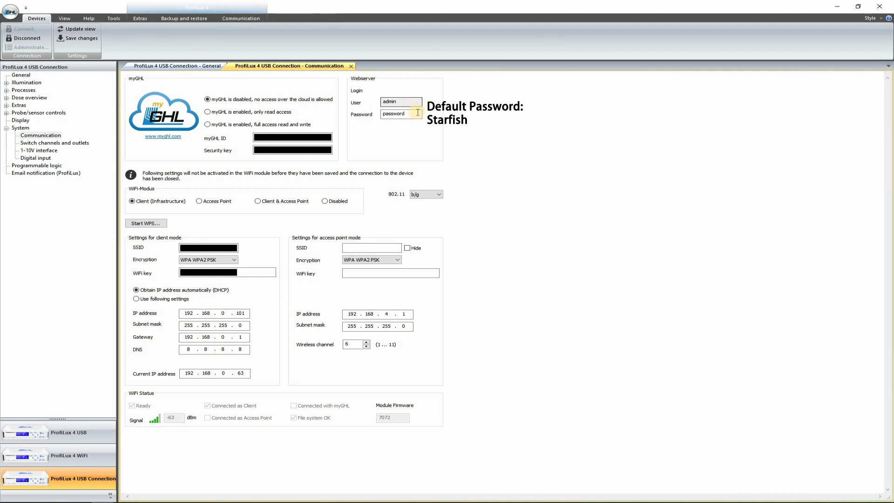
left_click(386, 115)
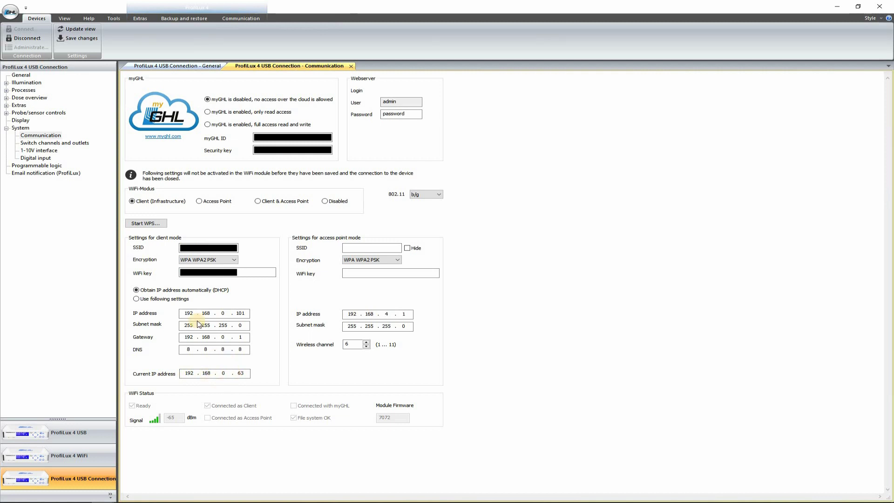
Save the communication settings, then disconnect and reconnect to the ProfiLux 4 over USB with the PIN.
left_click(83, 41)
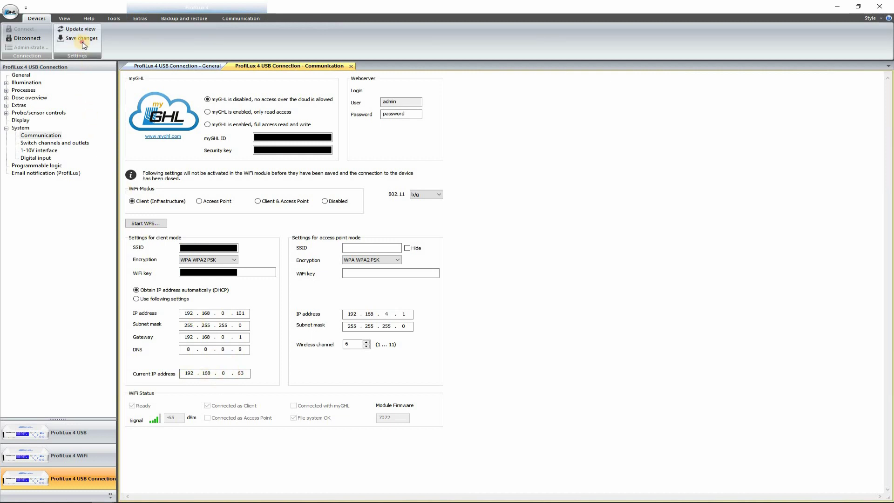
left_click(17, 39)
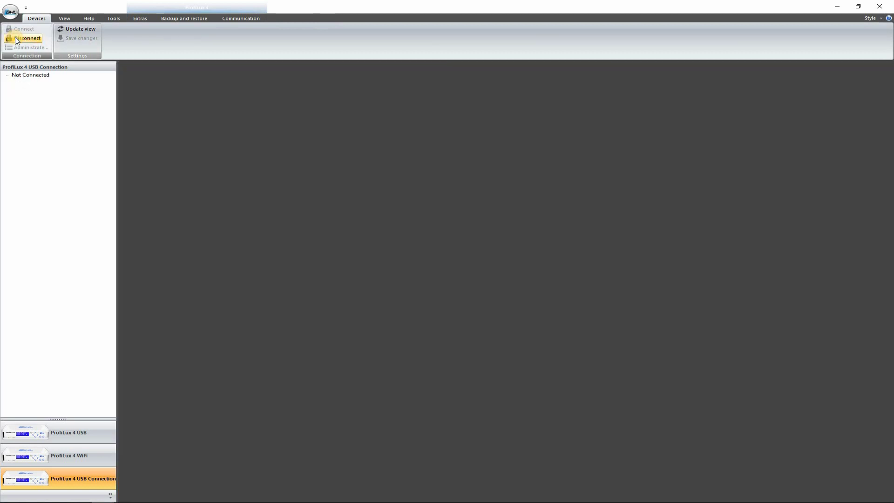
left_click(84, 485)
left_click(21, 29)
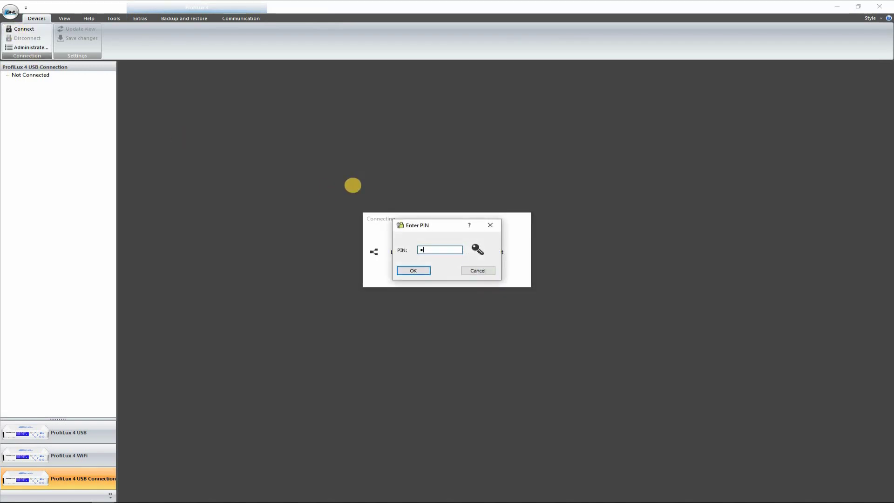
key("Return")
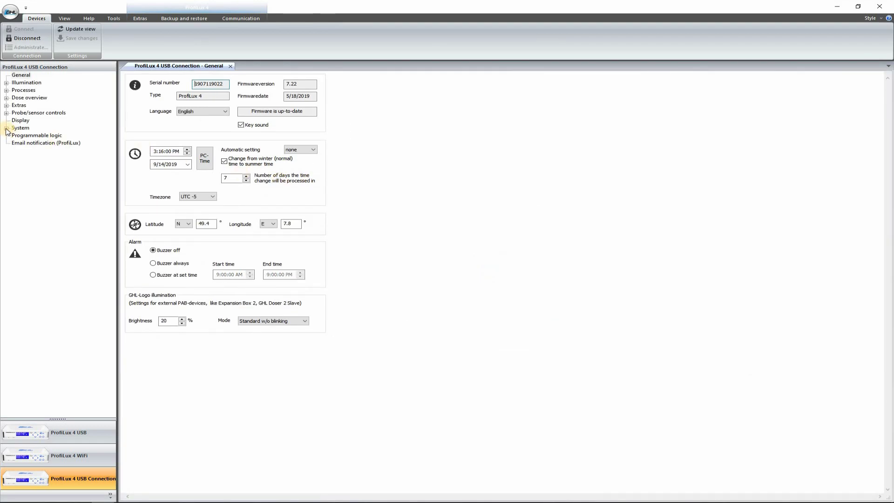
left_click(7, 128)
Read the current IP on the Communication page, then disconnect and list the saved connections.
left_click(48, 138)
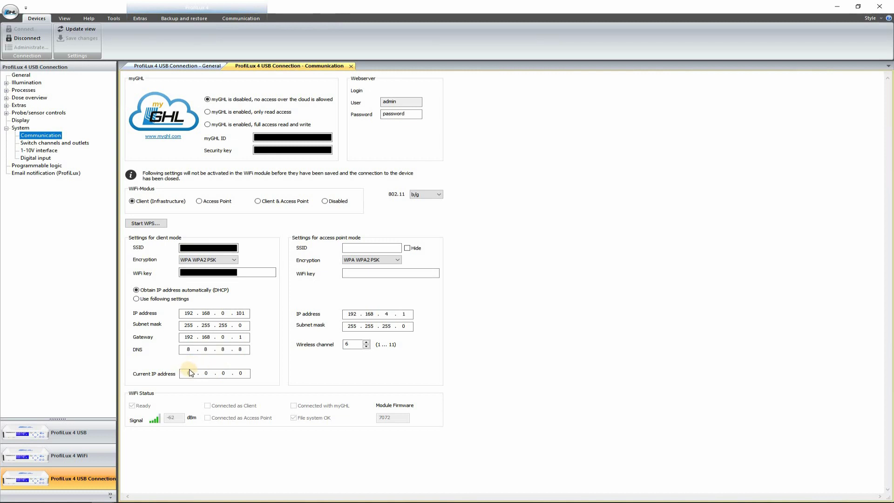
key("Tab")
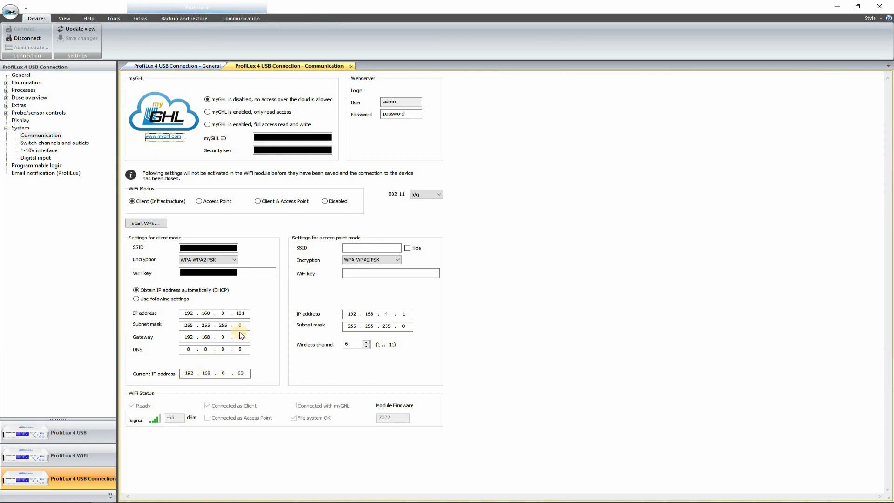
left_click(18, 38)
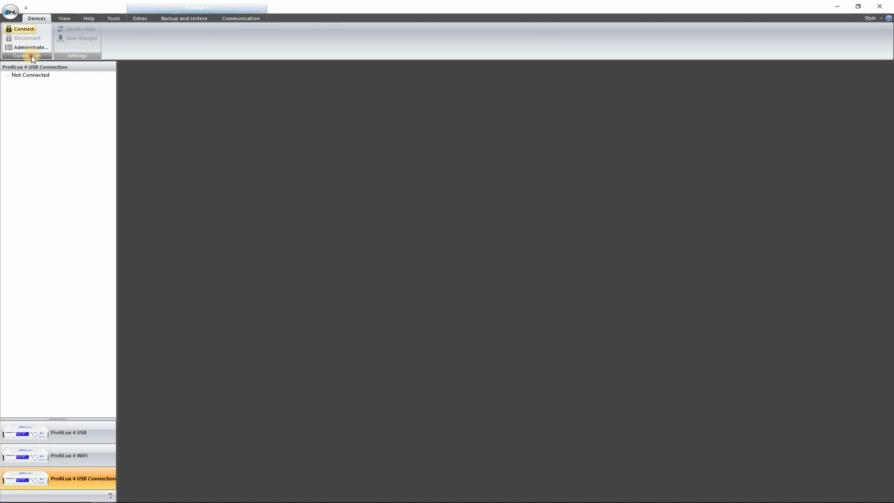
left_click(40, 48)
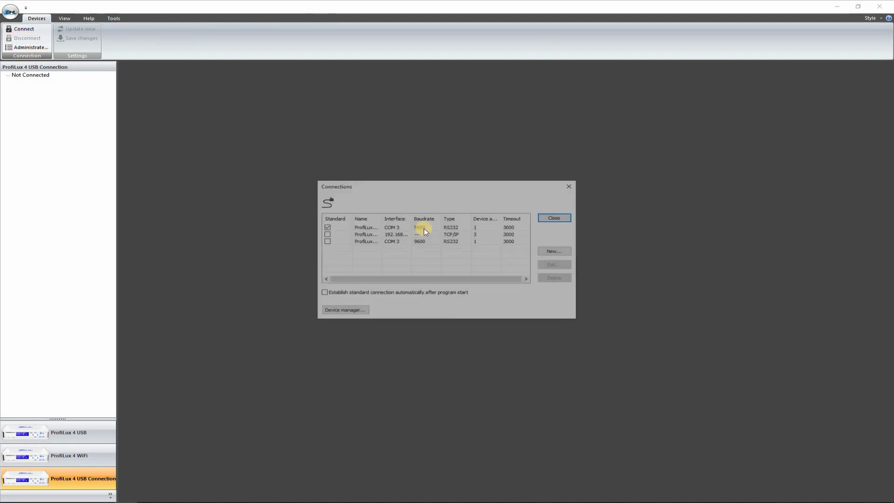
Create a ProfiLux 4 / 4e Network (TCP/IP) connection named 'ProfiLux 4 WiFi Connection'.
left_click(557, 251)
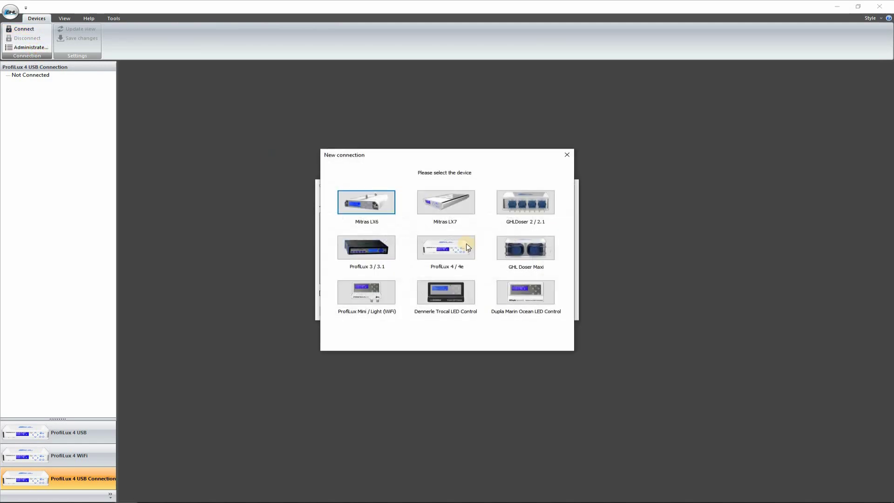
left_click(459, 246)
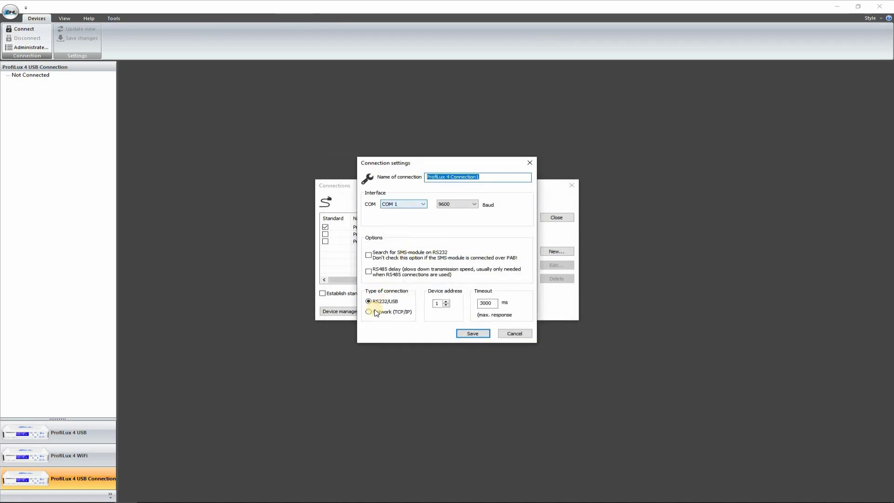
left_click(377, 313)
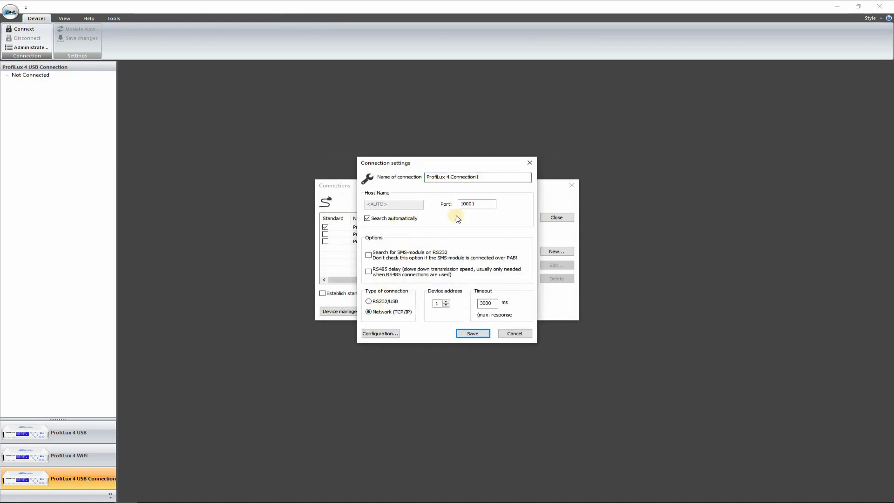
left_click_drag(483, 208, 444, 204)
left_click_drag(480, 180, 460, 198)
Disable automatic search, set host 192.168.0.63, port 10001, timeout 10000 ms, and save it.
left_click(405, 203)
double_click(399, 207)
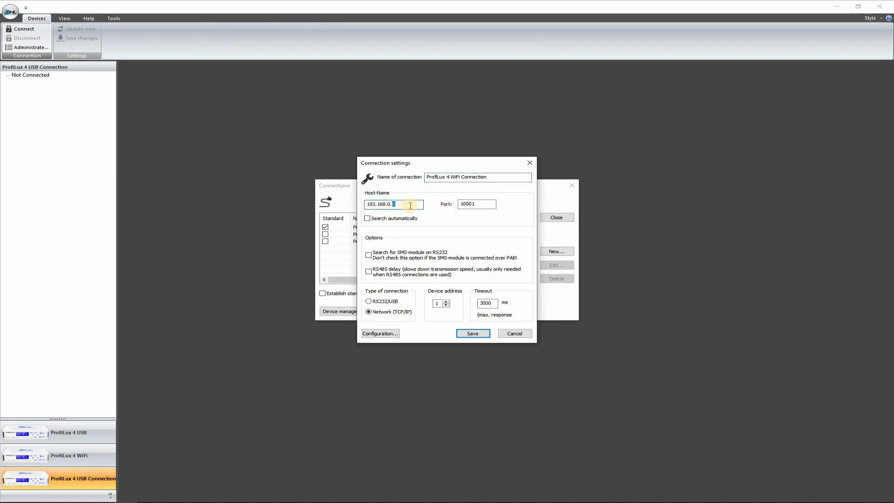
left_click(480, 201)
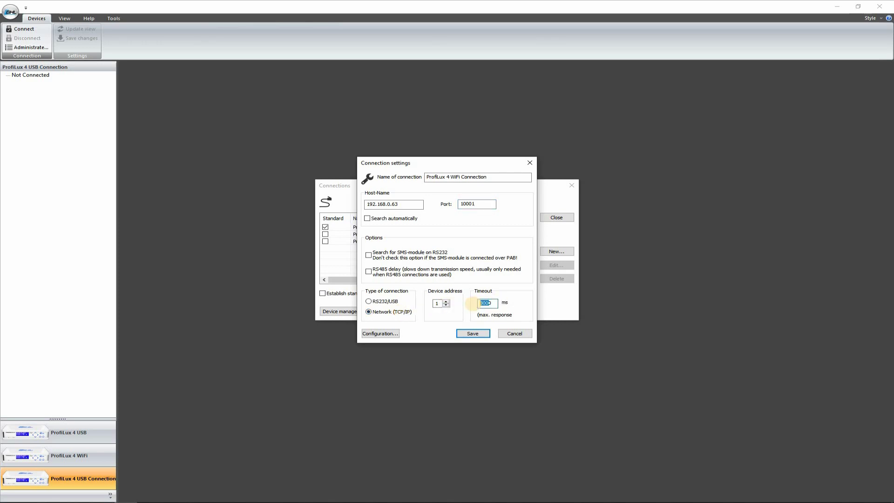
type("10000")
left_click(472, 334)
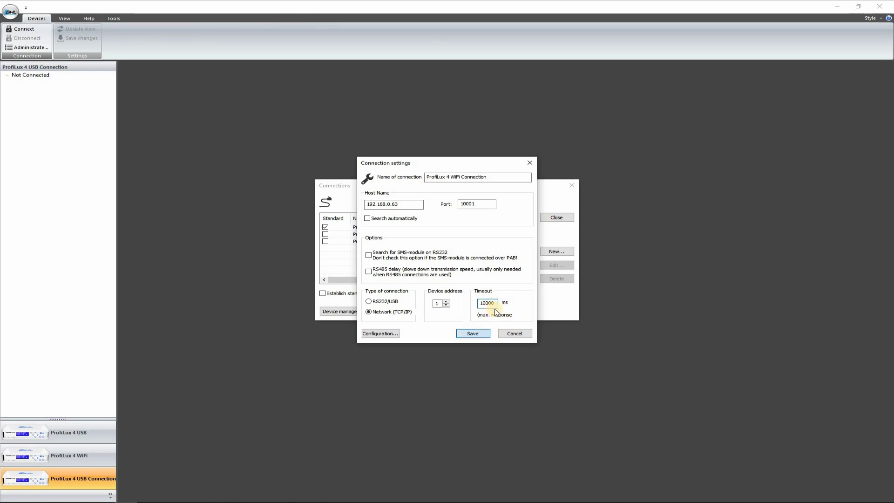
left_click(556, 217)
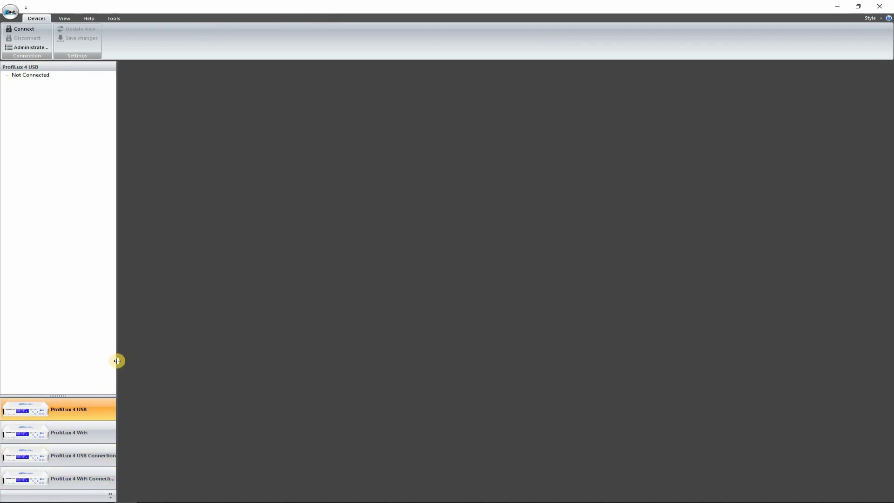
left_click_drag(118, 361, 176, 364)
Close and relaunch GHL Control Center, widening the device list panel.
left_click(102, 487)
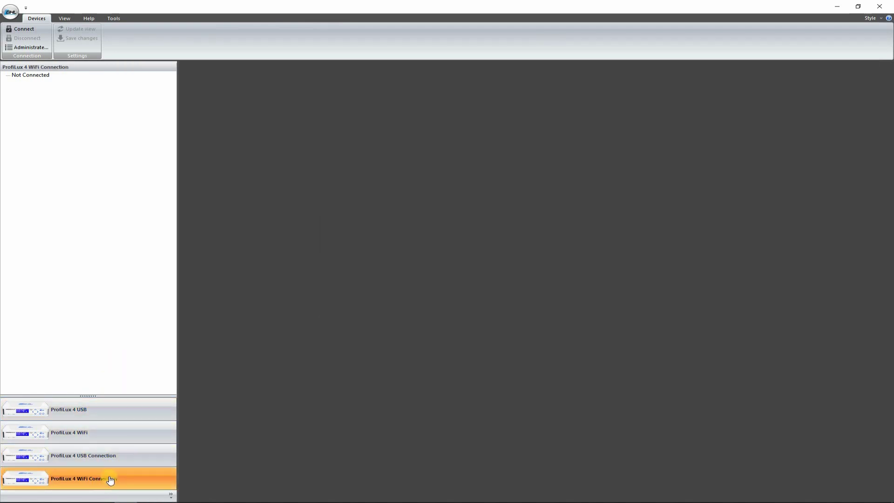
left_click(876, 9)
left_click(79, 150)
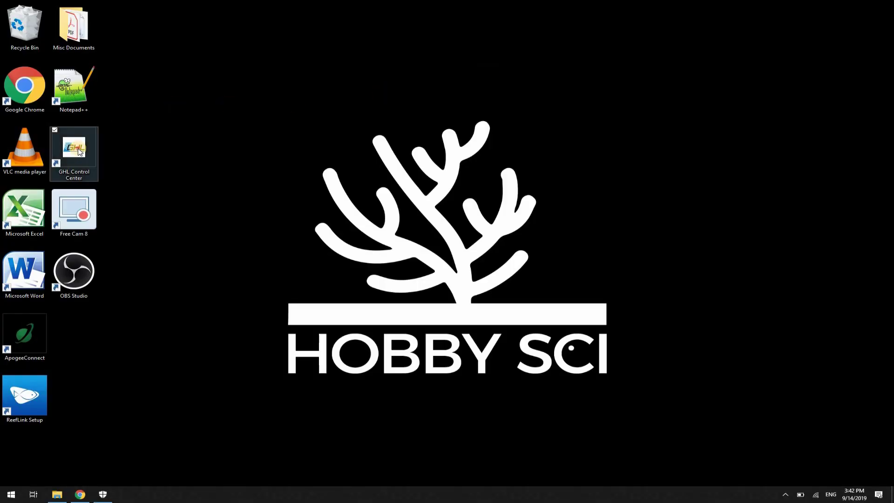
double_click(80, 150)
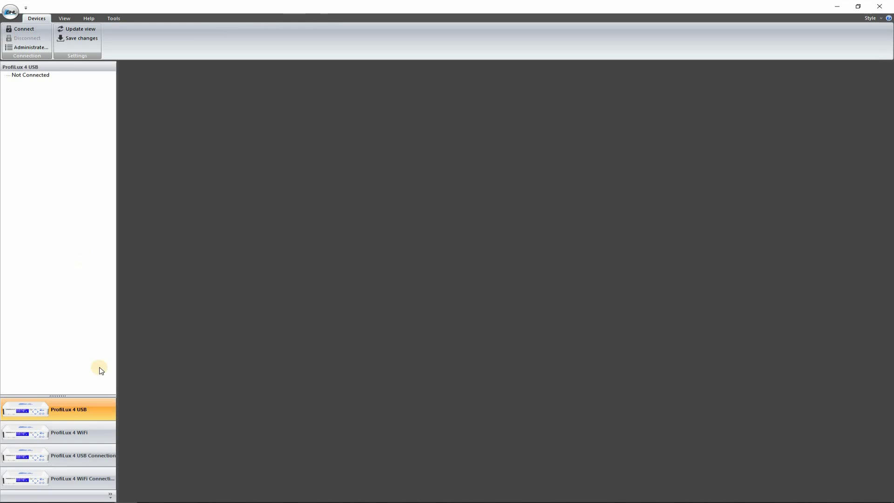
left_click_drag(118, 342, 177, 343)
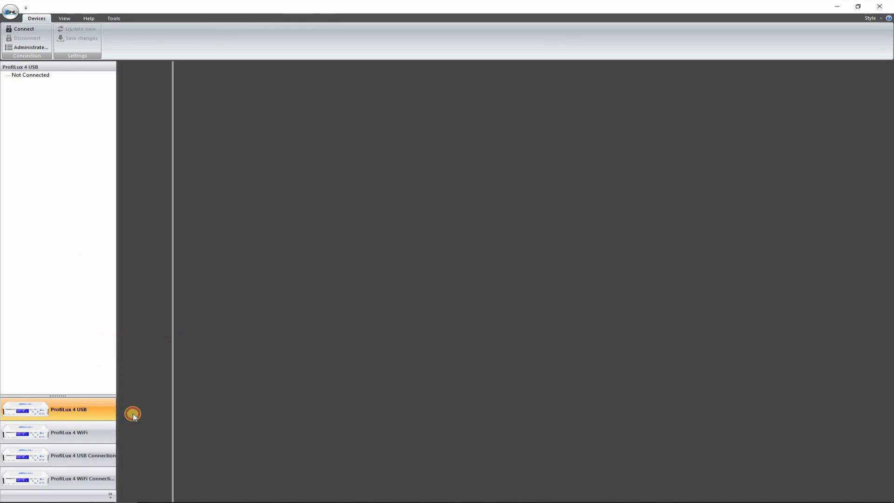
Connect through the ProfiLux 4 WiFi Connection, entering the controller PIN.
left_click(84, 478)
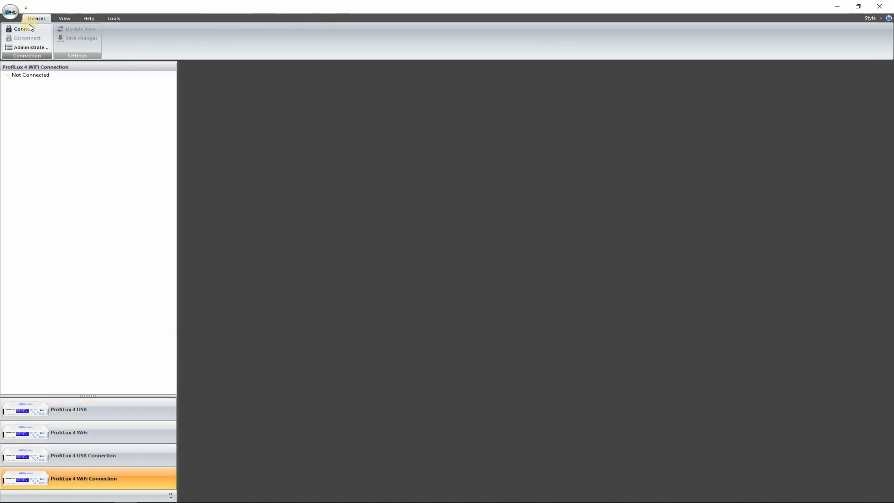
left_click(24, 30)
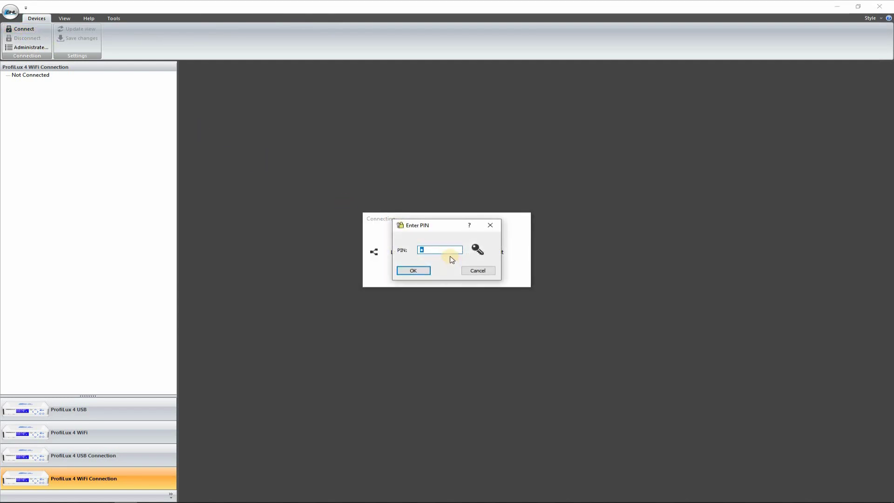
type("0000")
key("Return")
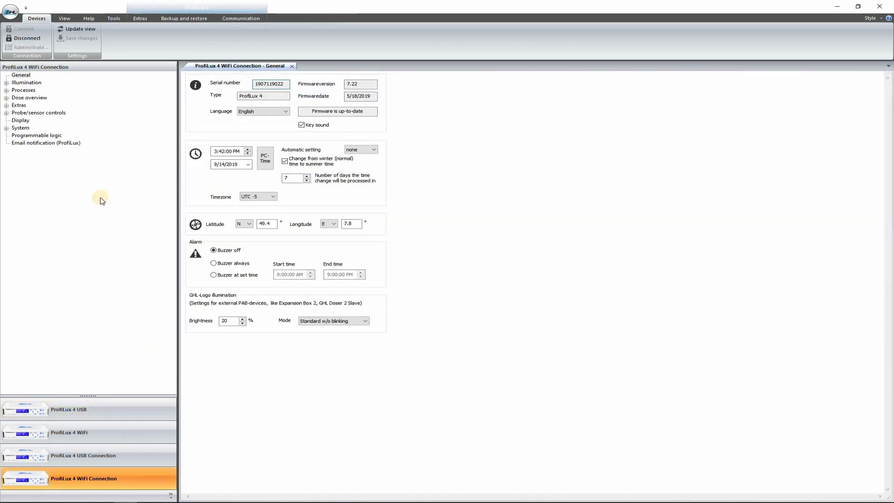
Set myGHL to full read and write access in Communication settings and save the change.
left_click(6, 128)
left_click(40, 135)
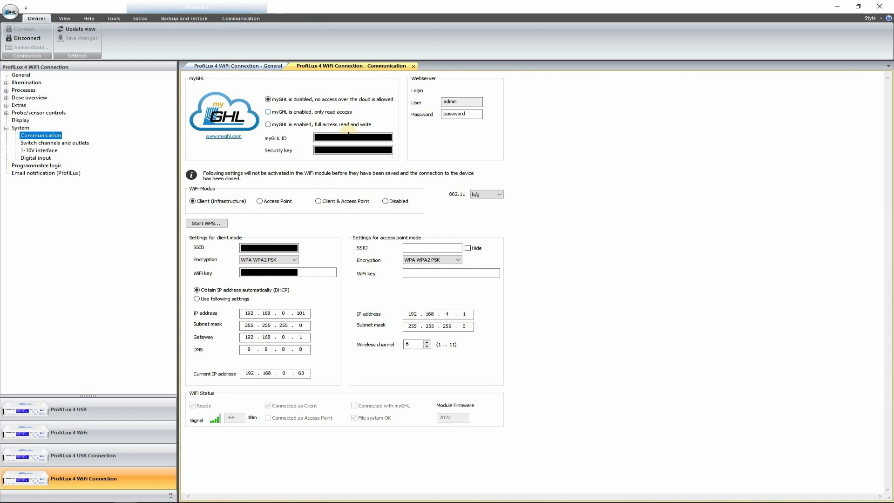
left_click(268, 125)
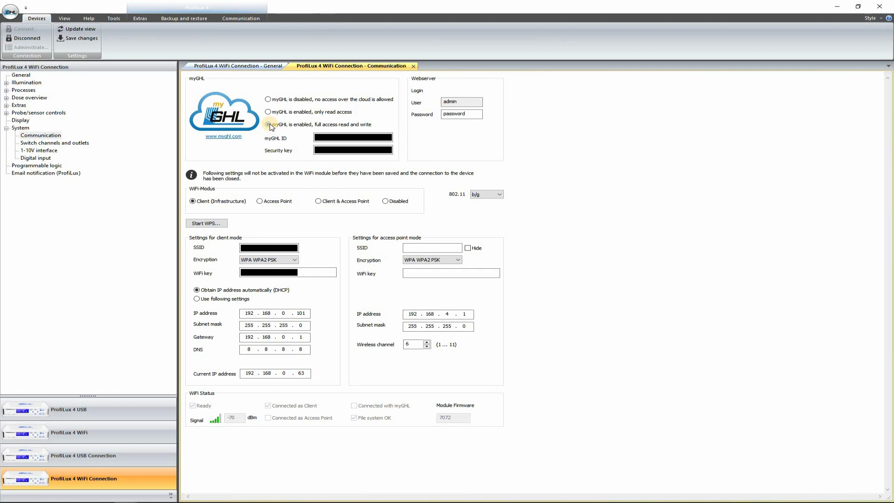
left_click(270, 124)
left_click(91, 38)
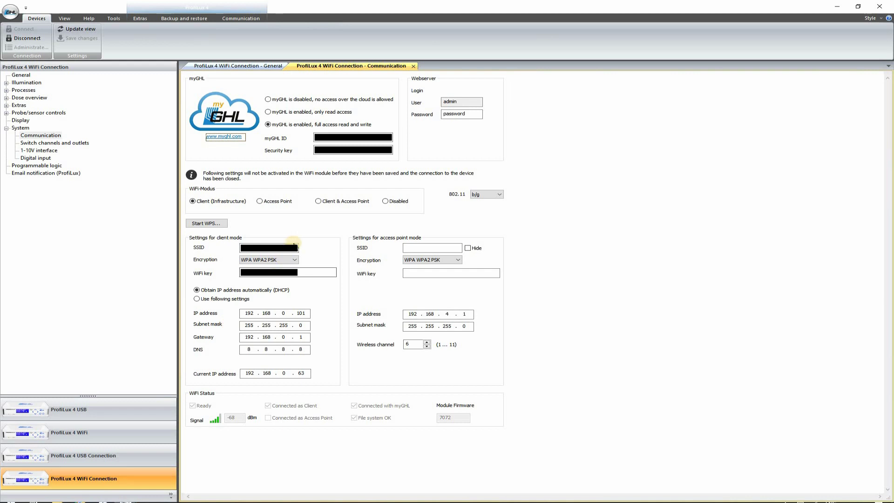
key("alt+Tab")
key("alt+Tab")
key("alt+Tab")
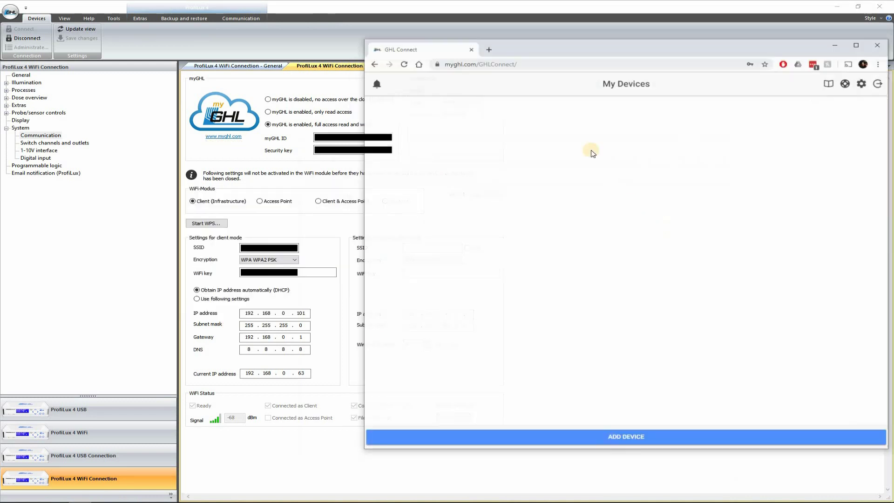
Trim the browser address down to myghl.com and load the home page.
left_click(539, 59)
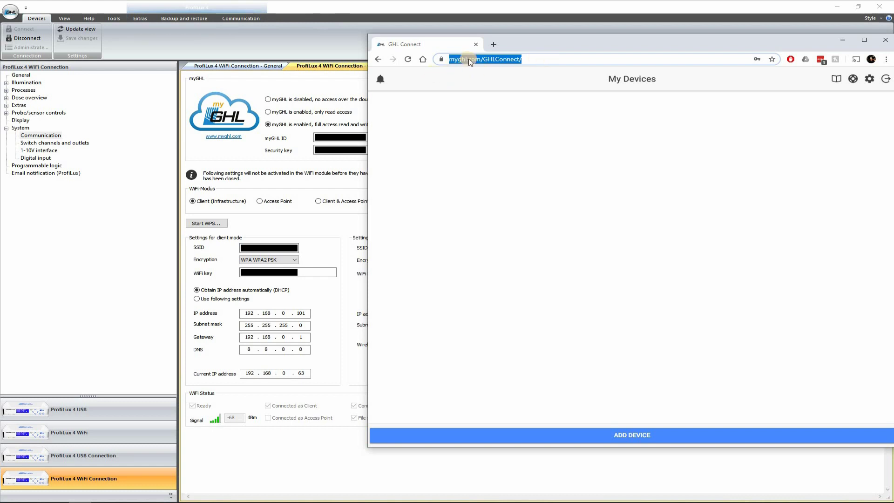
left_click_drag(557, 59, 516, 68)
key("BackSpace")
key("Return")
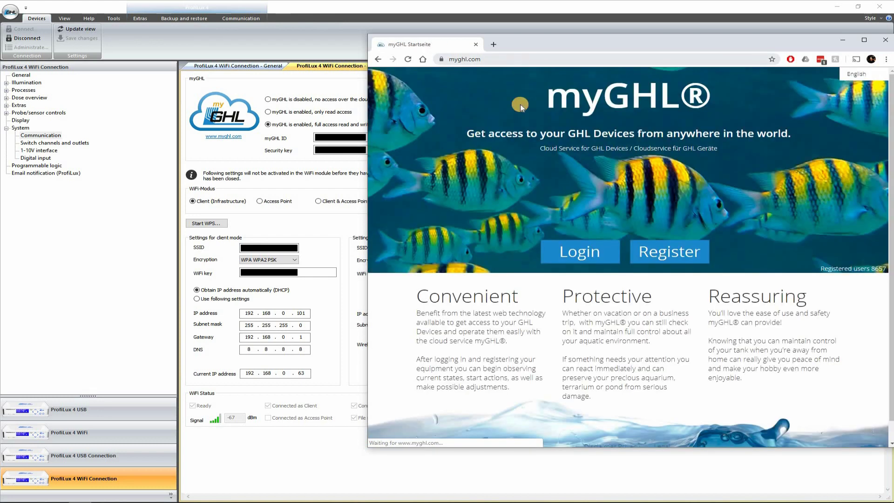
Log in to myGHL with the saved account e-mail and the account password.
left_click(572, 256)
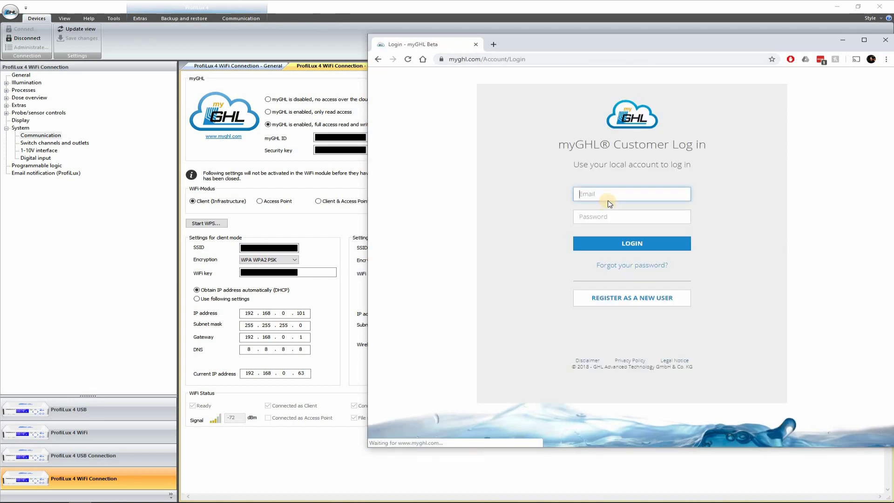
left_click(612, 192)
key("Down")
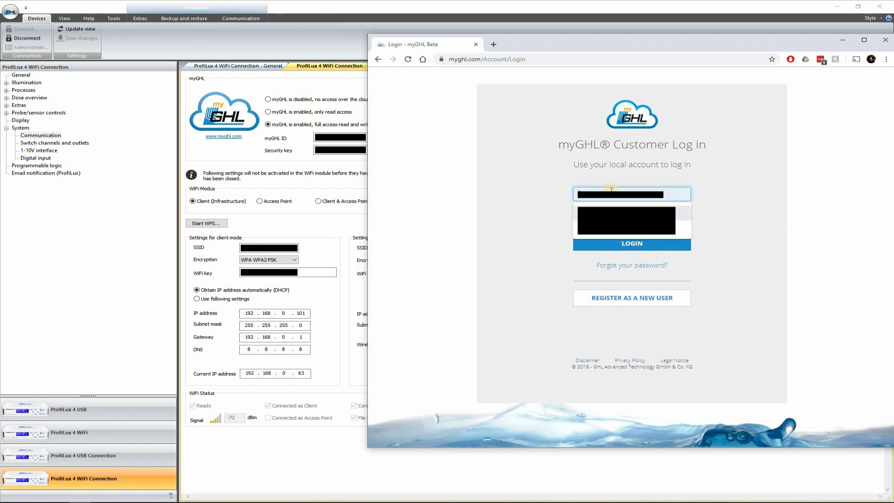
key("Return")
key("Tab")
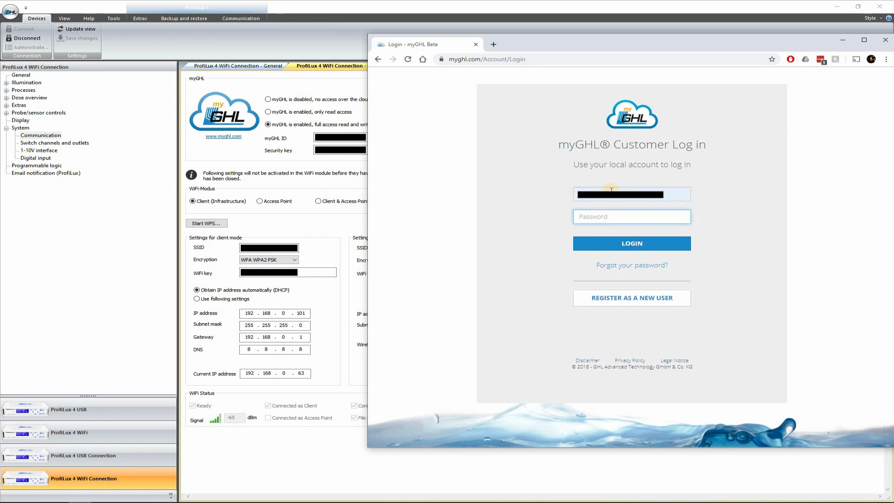
type("******")
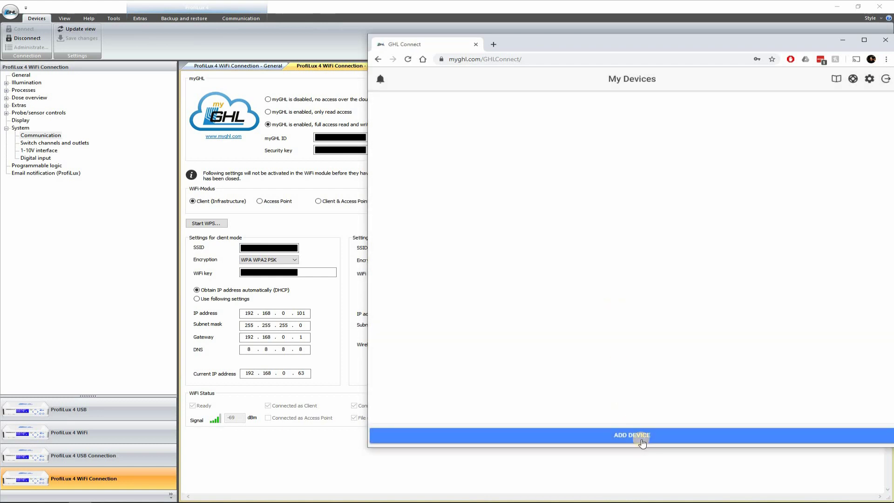
Add the ProfiLux 4 as a new device by pasting its myGHL ID and security key.
left_click(642, 440)
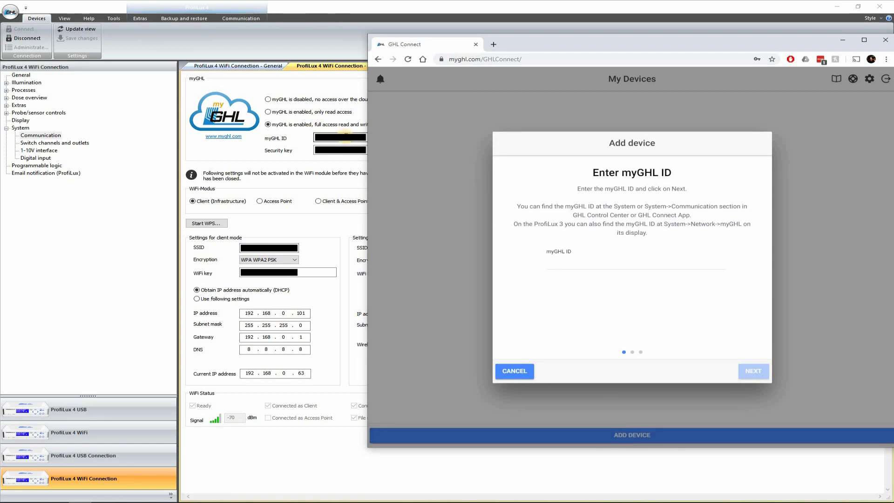
left_click(609, 265)
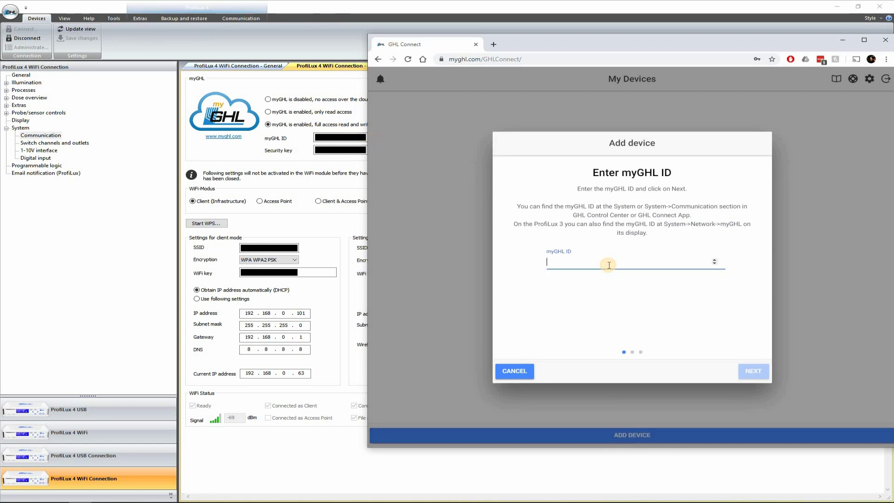
key("ctrl+v")
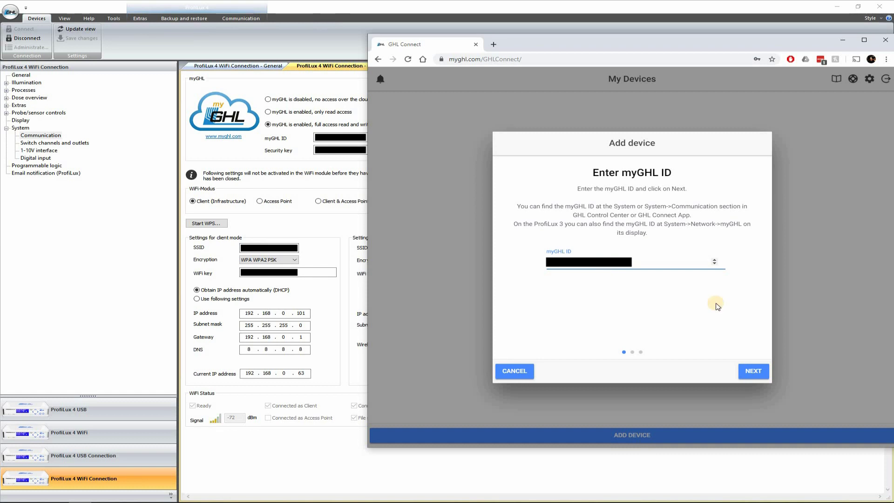
left_click(748, 366)
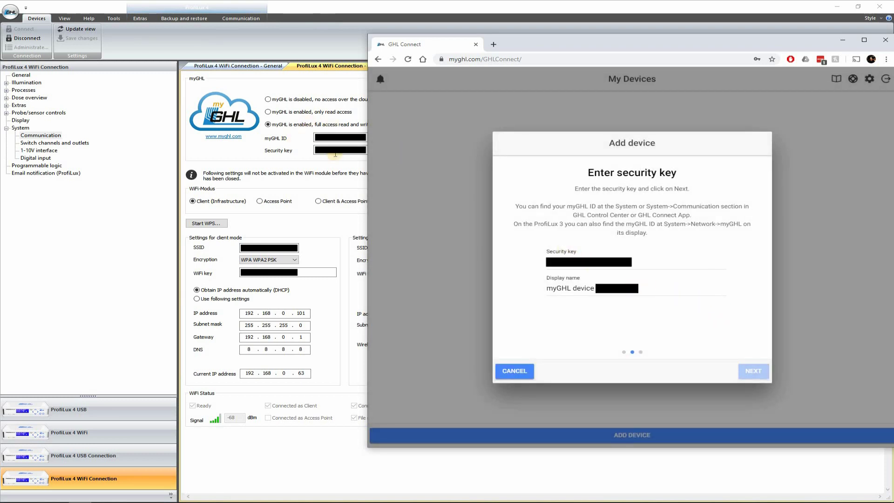
left_click(317, 150)
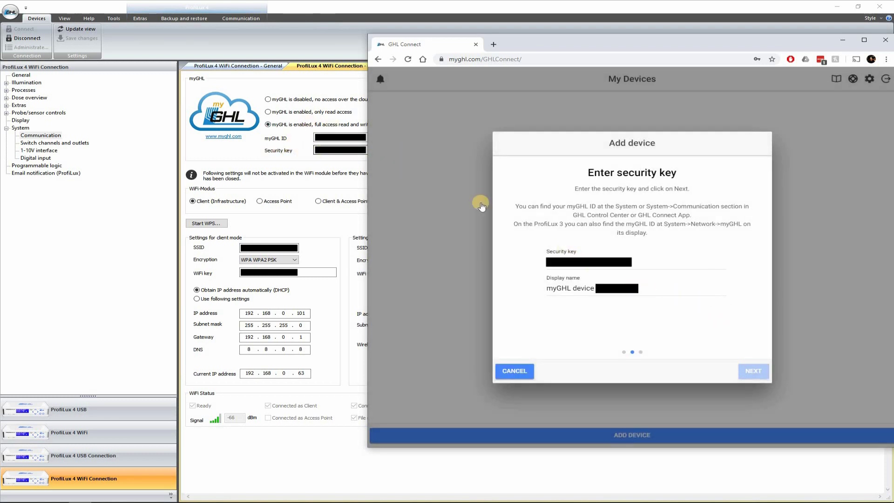
left_click(563, 263)
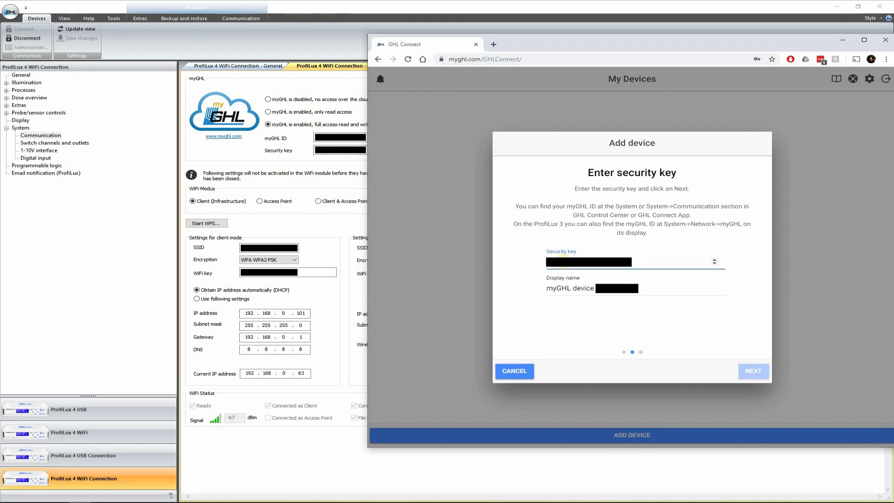
key("ctrl+v")
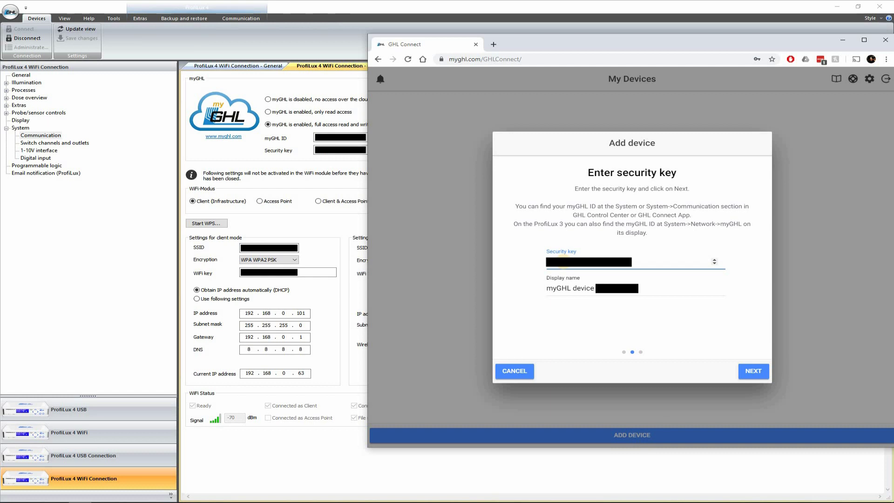
left_click(754, 370)
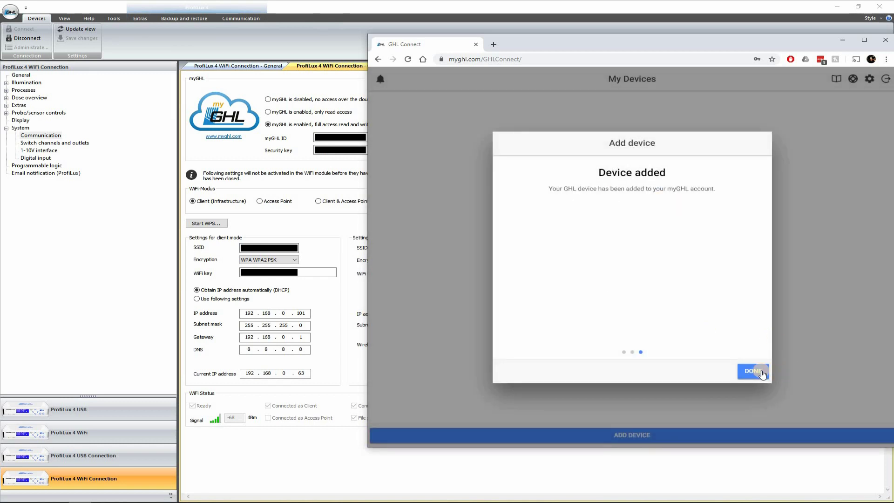
left_click(761, 373)
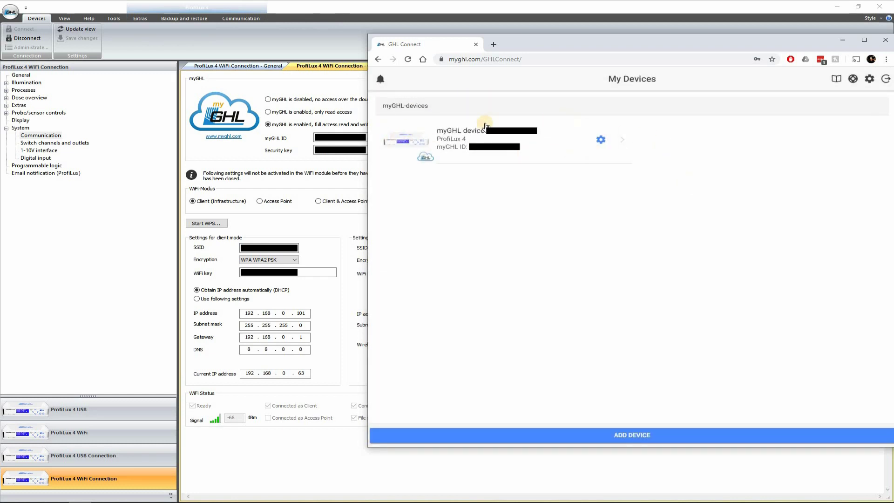
Change the device's display name to 'Profilux MyGHL', save it, then open the device.
left_click(607, 150)
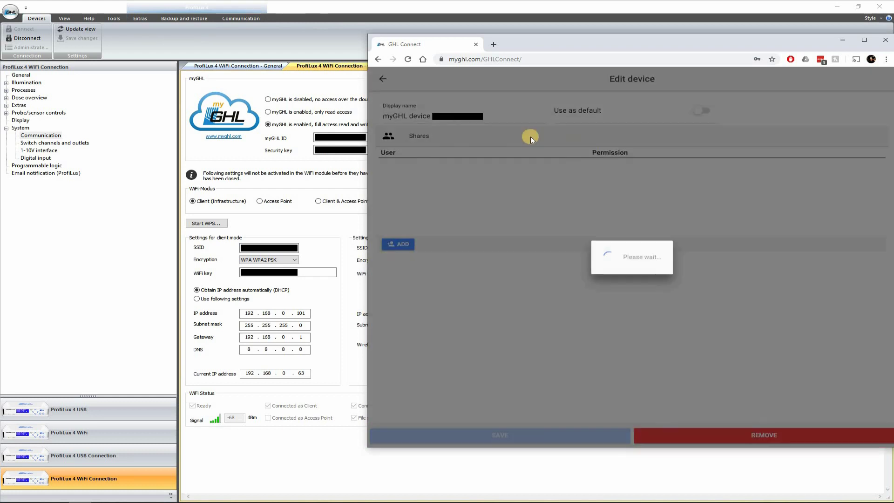
key("ctrl+a")
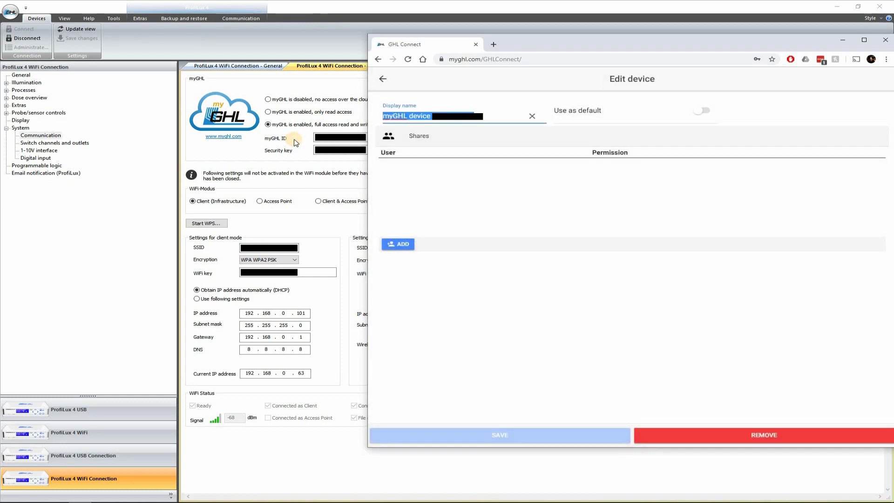
type("Prof")
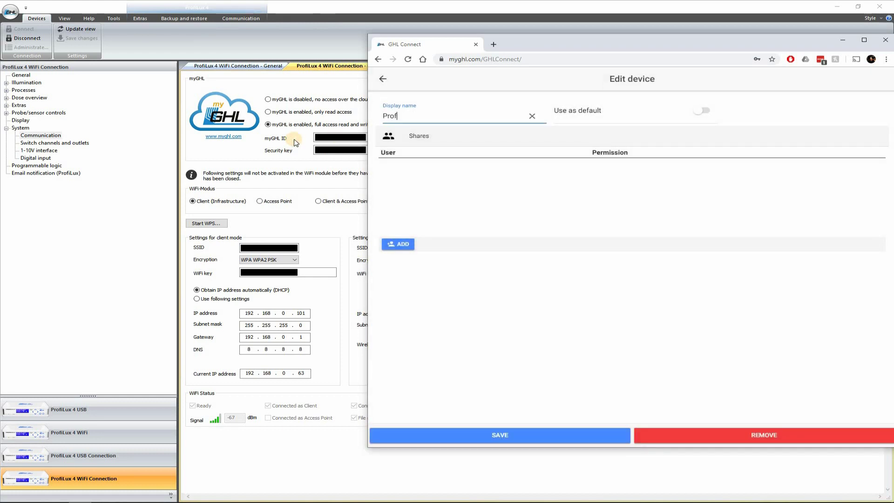
type("ilux MyGHL")
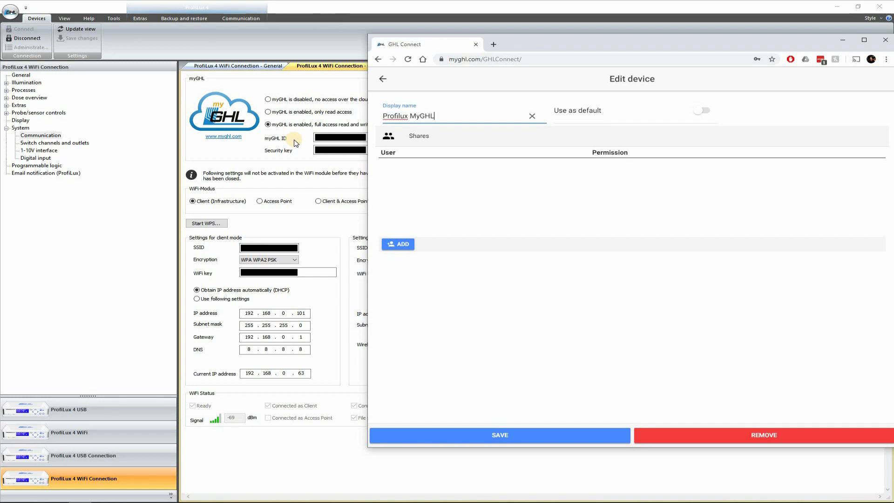
left_click(580, 440)
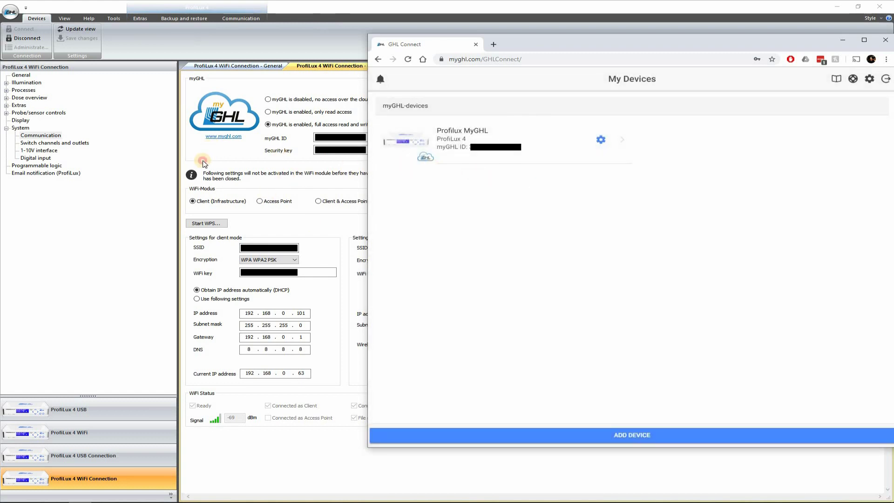
left_click_drag(558, 44, 555, 69)
left_click(488, 166)
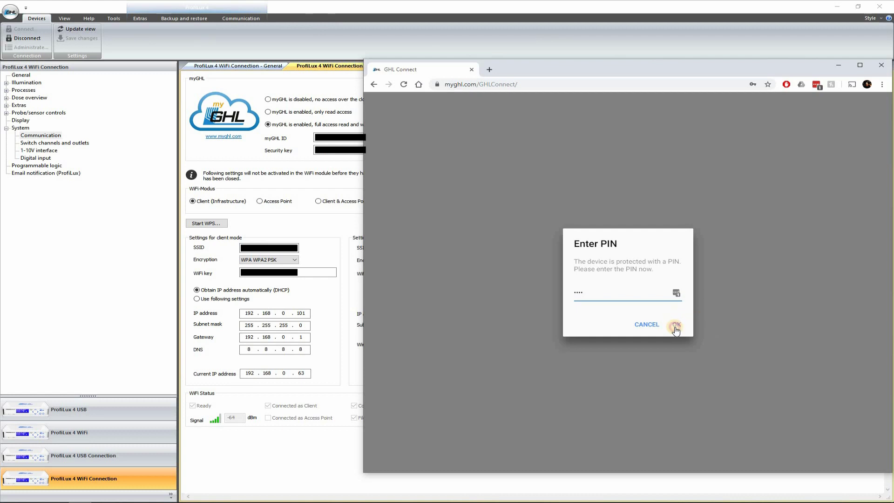
Confirm the PIN, then view the Dosing pumps and Switch channels pages.
left_click(677, 328)
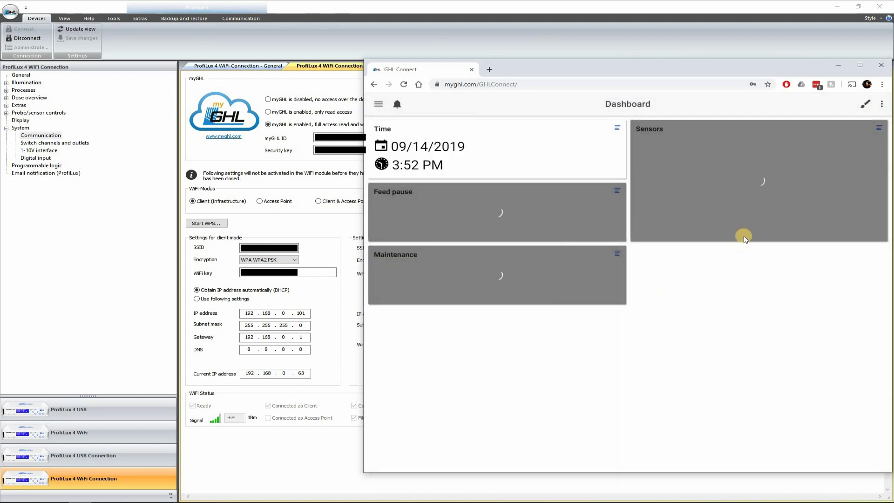
left_click(381, 107)
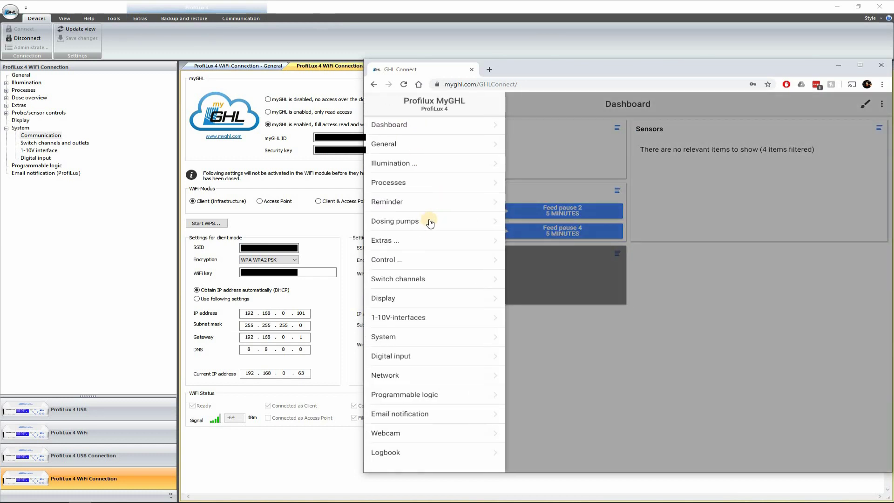
left_click(428, 222)
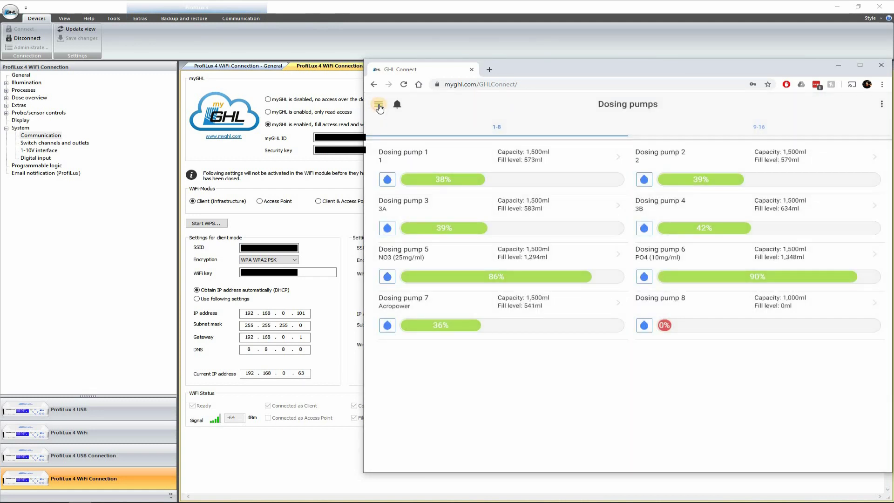
left_click(379, 105)
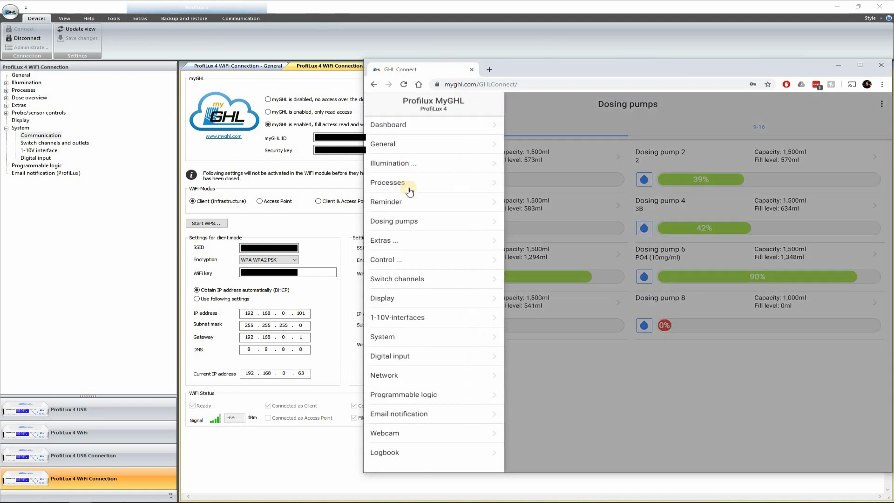
left_click(429, 283)
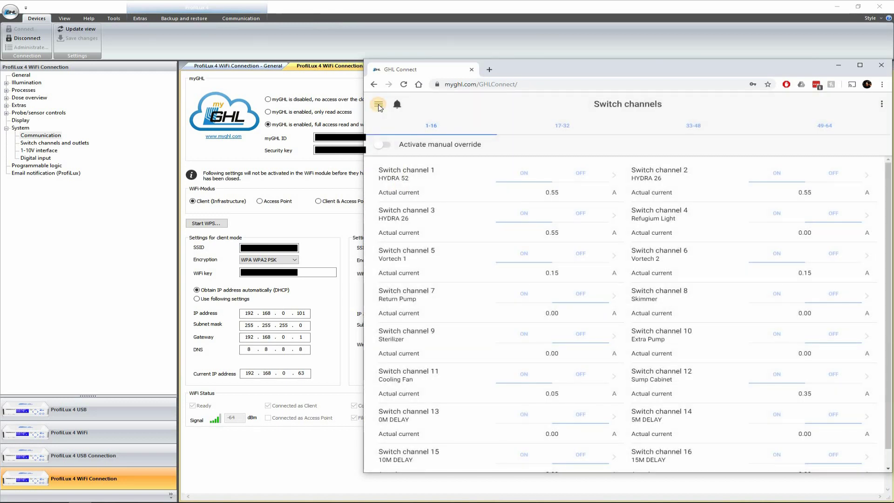
View the General settings page, then close the Chrome window.
left_click(379, 105)
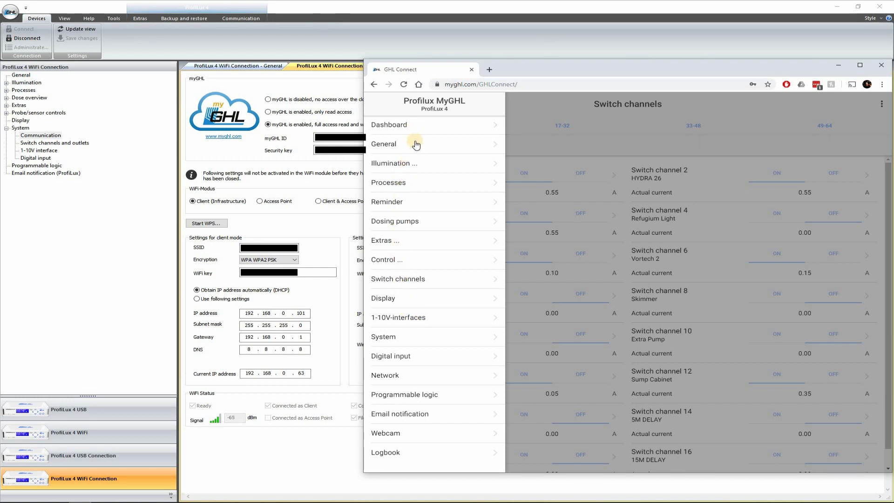
left_click(416, 145)
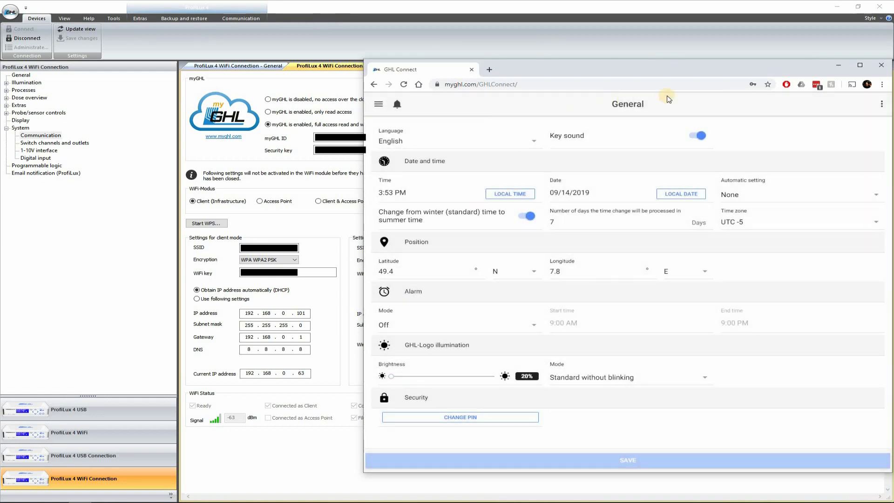
left_click(887, 66)
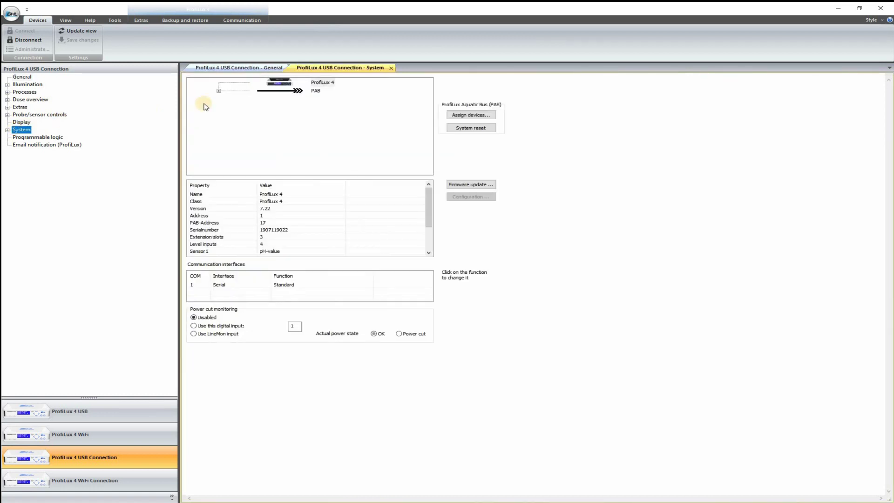
Try assigning the second Powerbar 6E, decline and cancel, then expand the PAB bus branch.
left_click(485, 117)
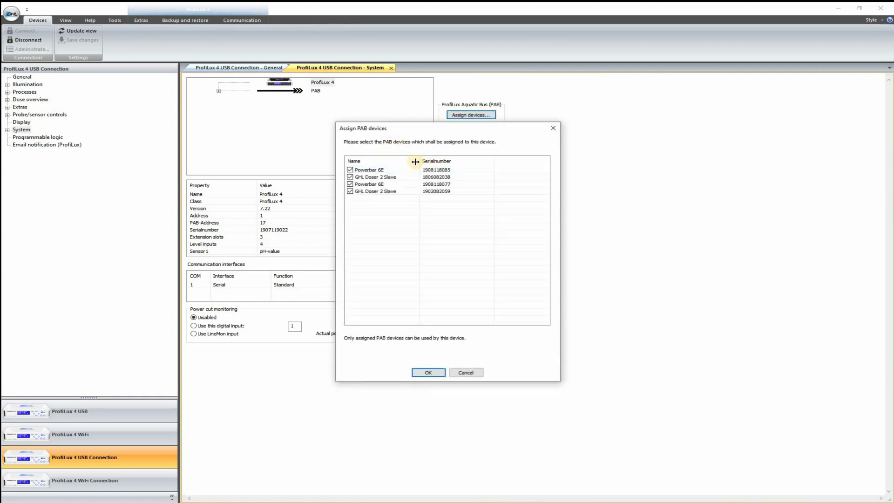
left_click(356, 184)
left_click(429, 372)
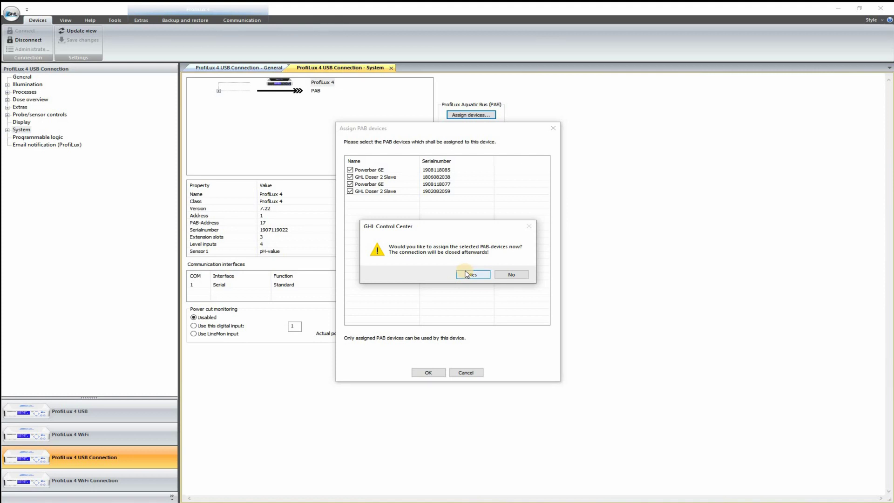
left_click(504, 275)
left_click(505, 273)
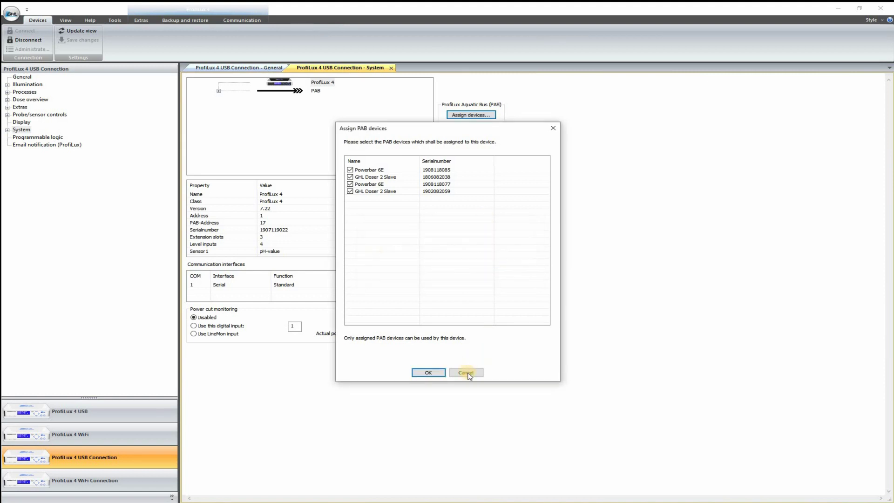
left_click(467, 373)
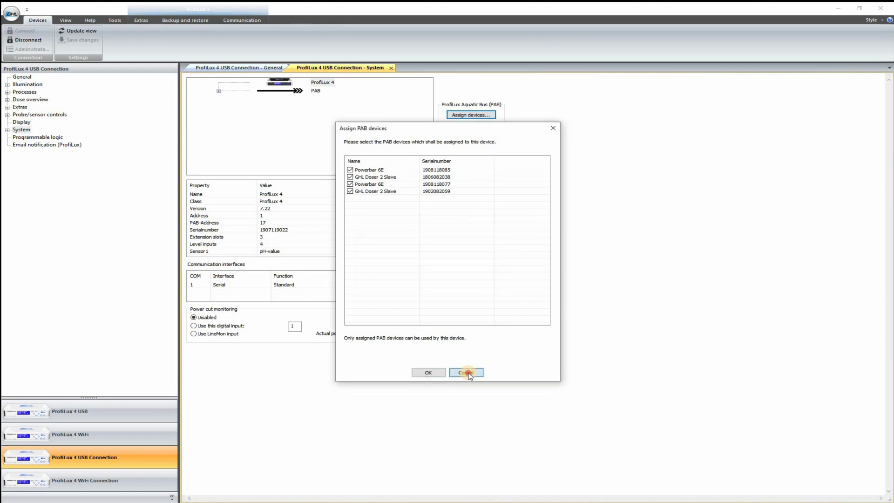
left_click(219, 91)
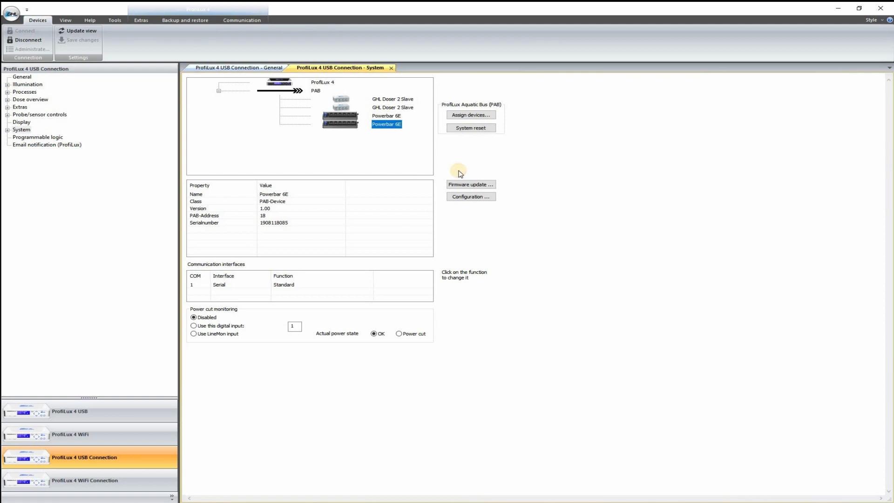
Check the Powerbar 6E socket numbering without changes, then select the Powerbar at PAB address 20.
left_click(468, 197)
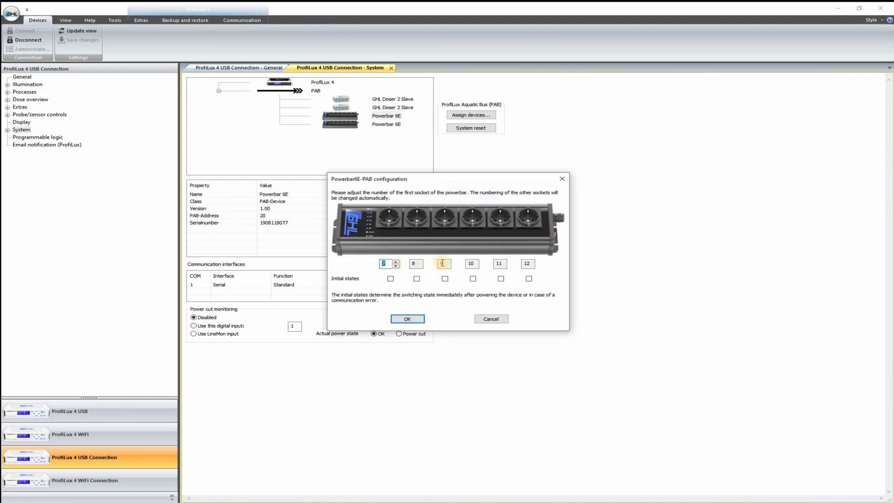
left_click(484, 318)
left_click(483, 197)
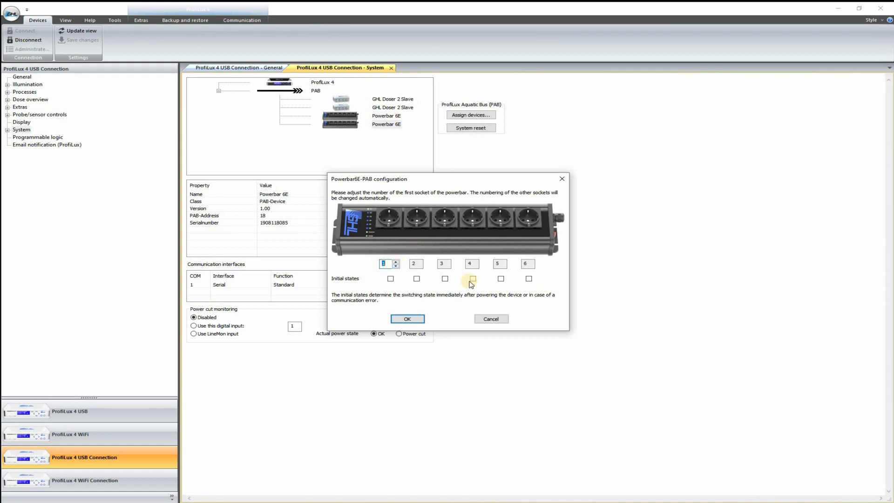
left_click(494, 322)
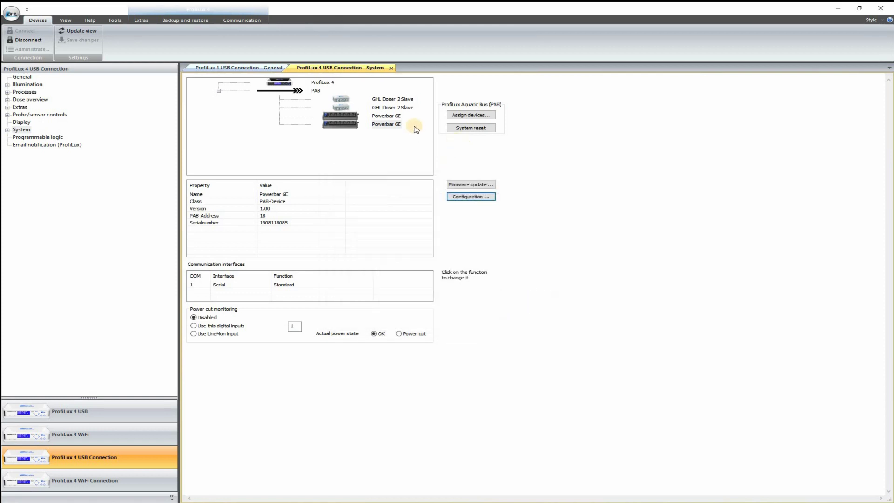
left_click(387, 116)
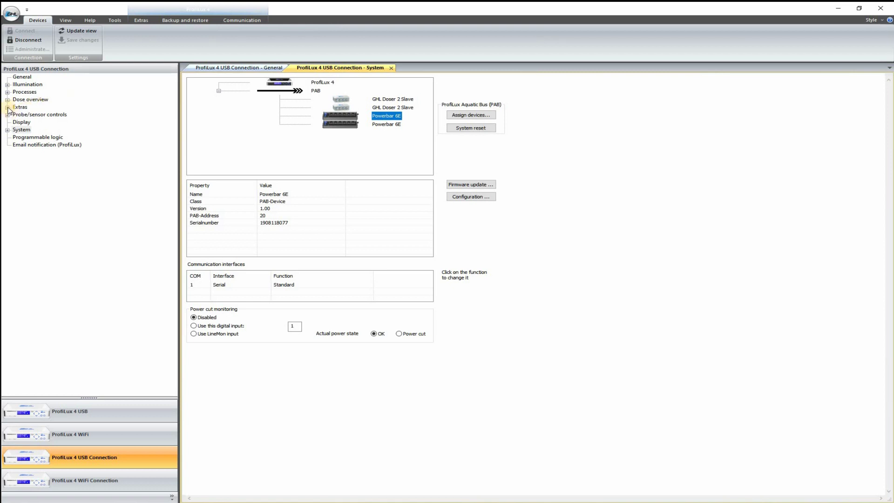
Open the Switch channels and outlets table under System settings.
left_click(7, 92)
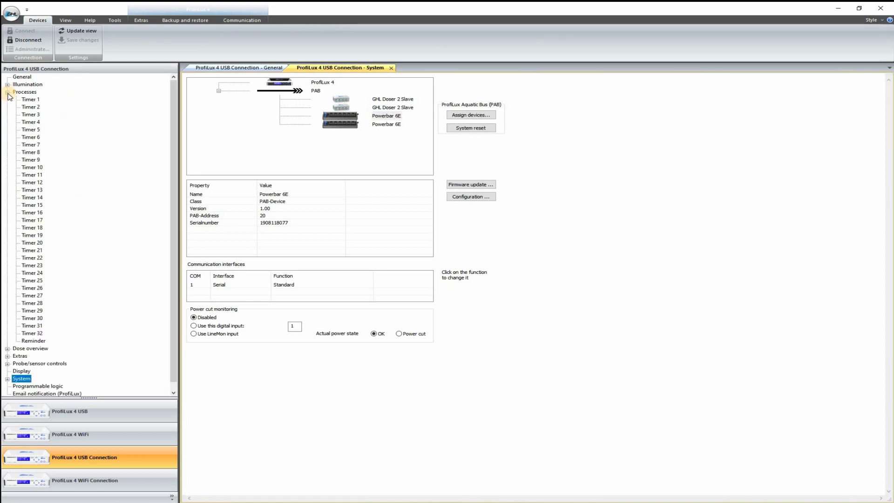
left_click(21, 366)
left_click(7, 92)
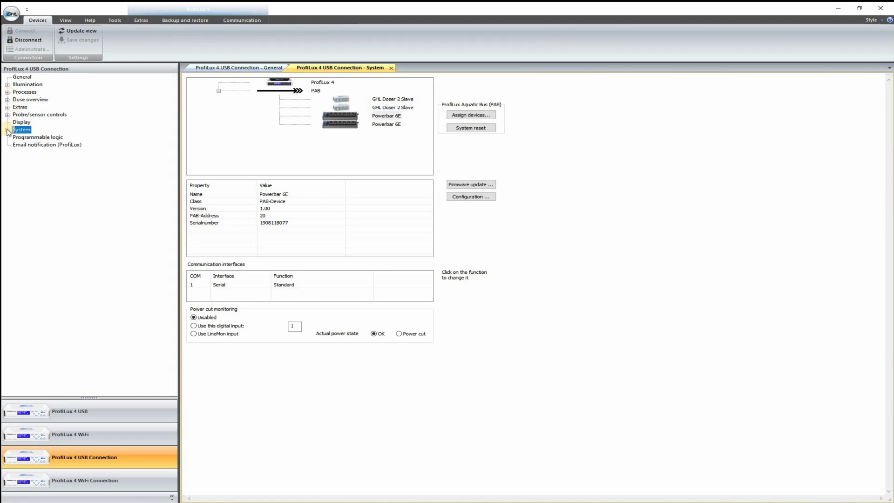
left_click(7, 131)
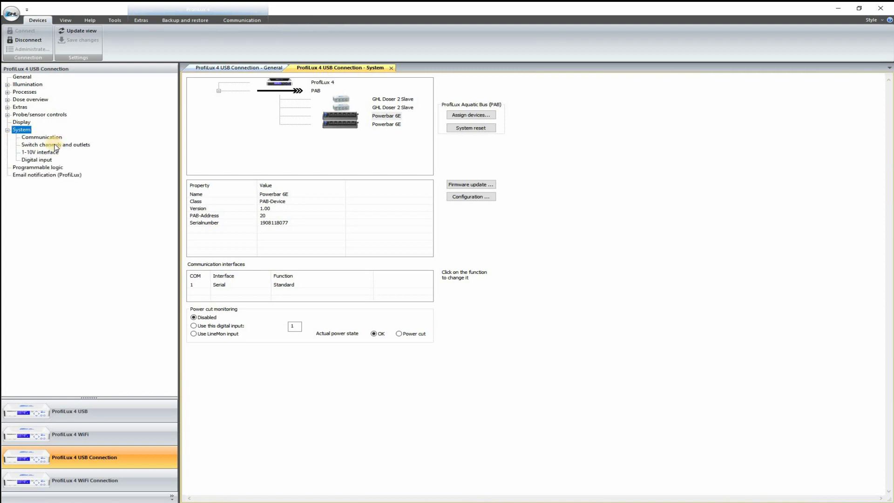
left_click(55, 146)
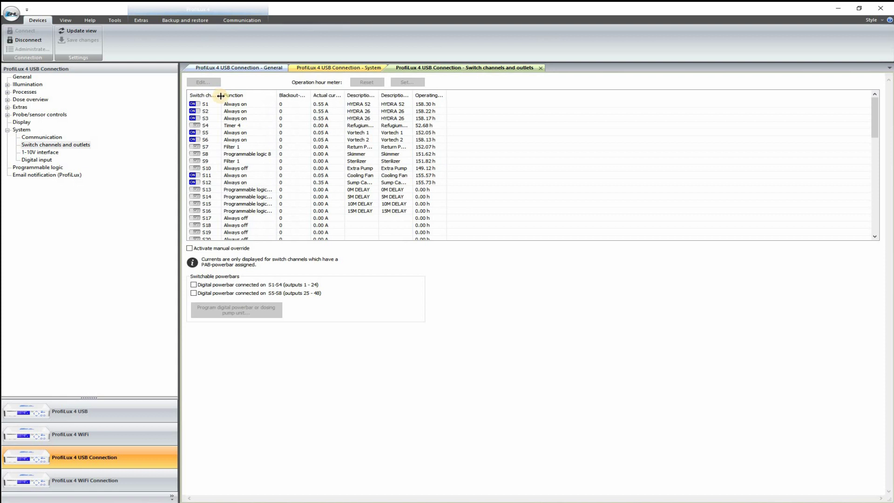
Fit the Switch channel, Function and Description column widths to their contents.
double_click(222, 95)
left_click(200, 120)
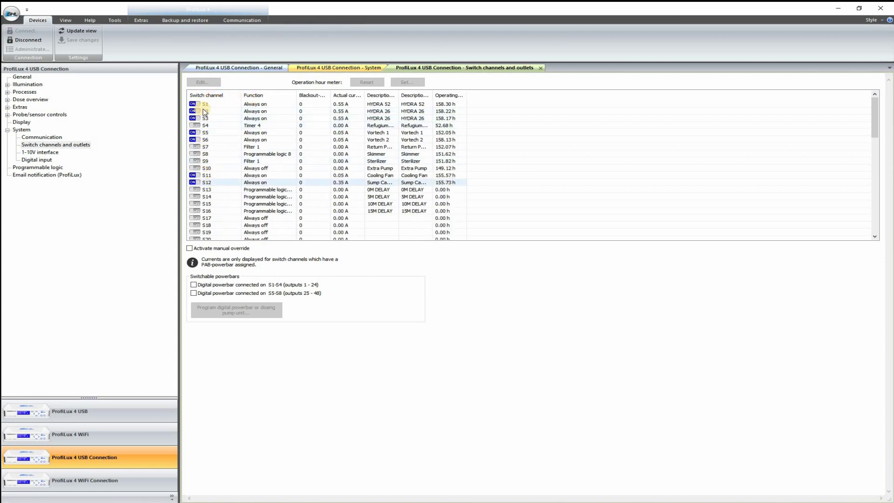
left_click(210, 176)
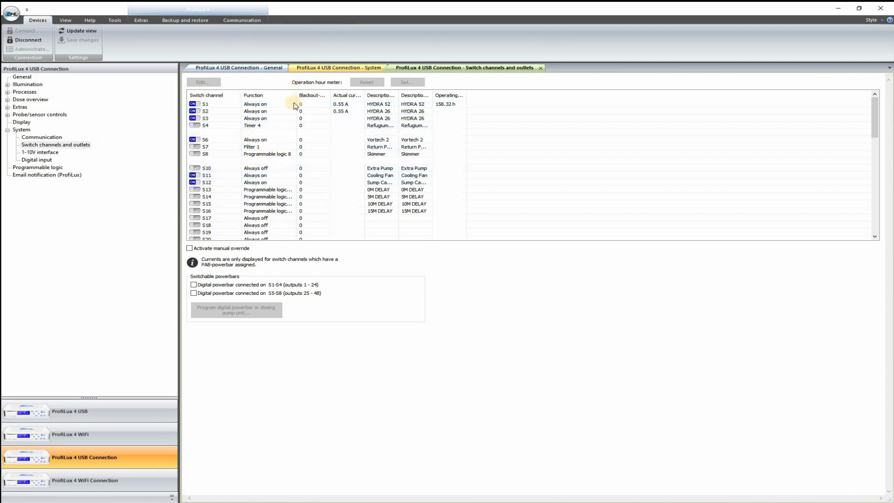
double_click(399, 96)
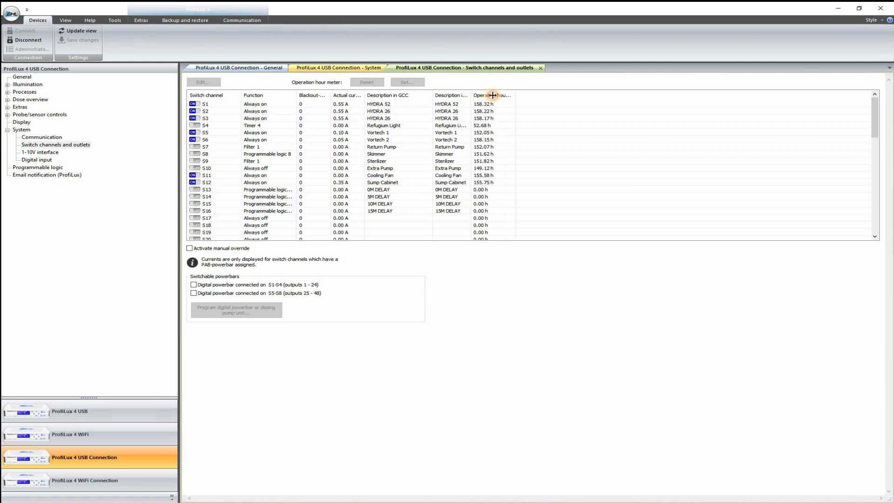
left_click_drag(493, 95, 491, 95)
Inspect switch channel S1 'HYDRA 52' settings unchanged and widen the Actual current column.
left_click(289, 106)
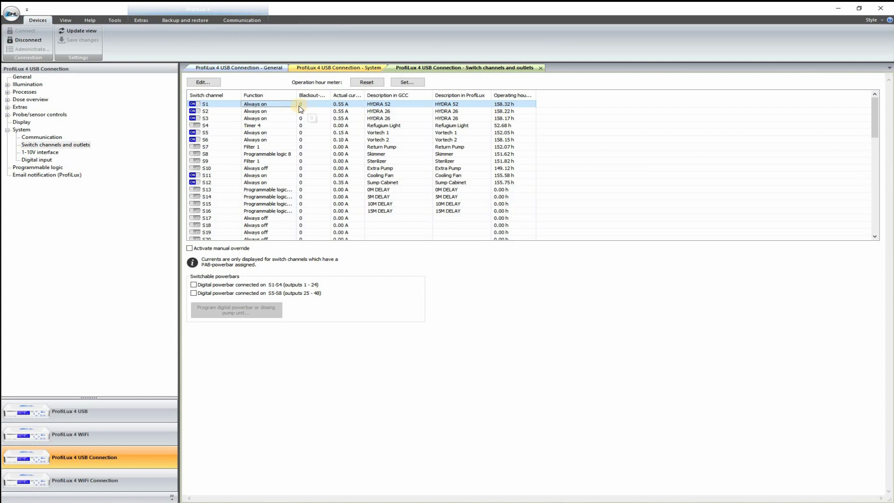
left_click(211, 83)
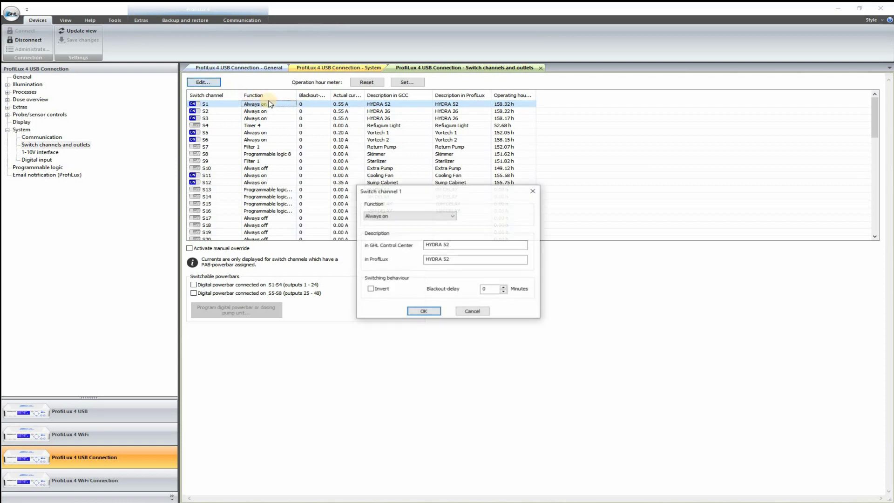
left_click(531, 190)
left_click_drag(365, 95, 406, 103)
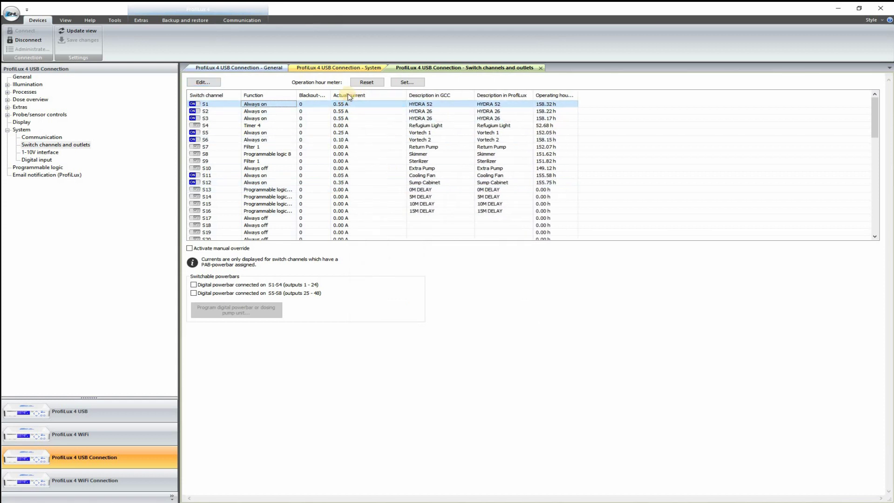